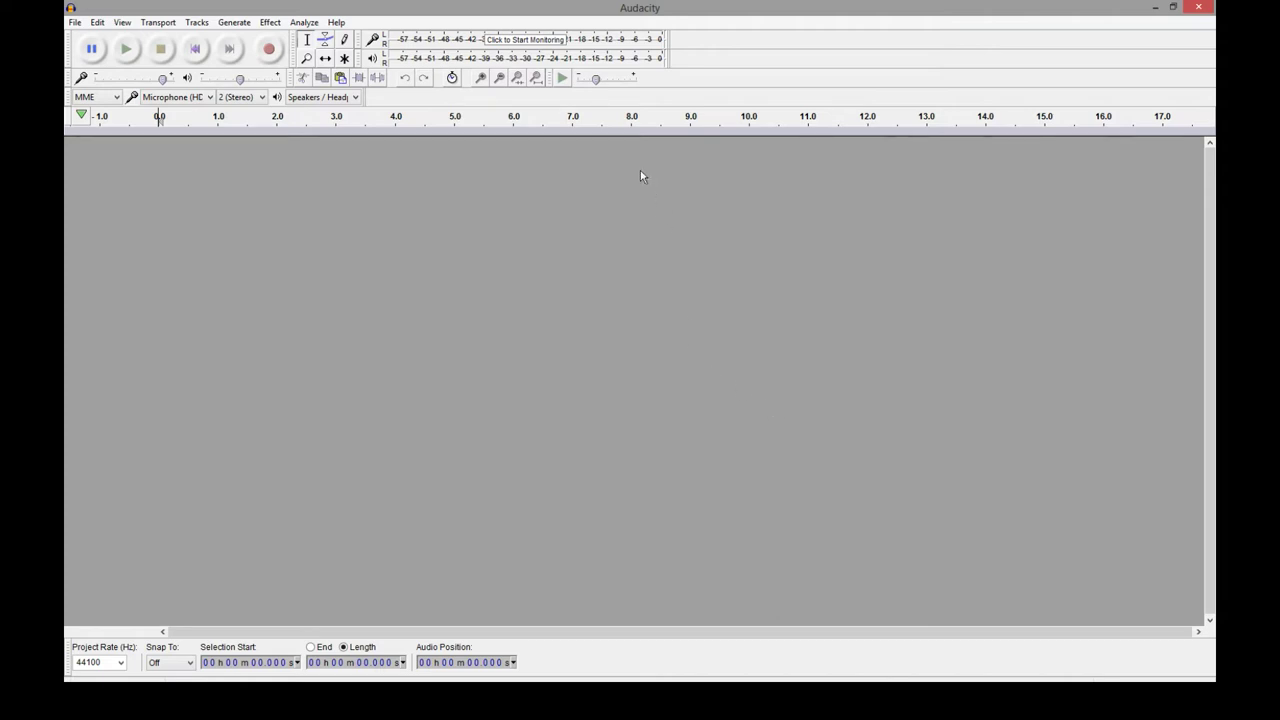
Open the Alfred Kropp audiobook MP3 via File > Open so it imports as a stereo track.
click(74, 22)
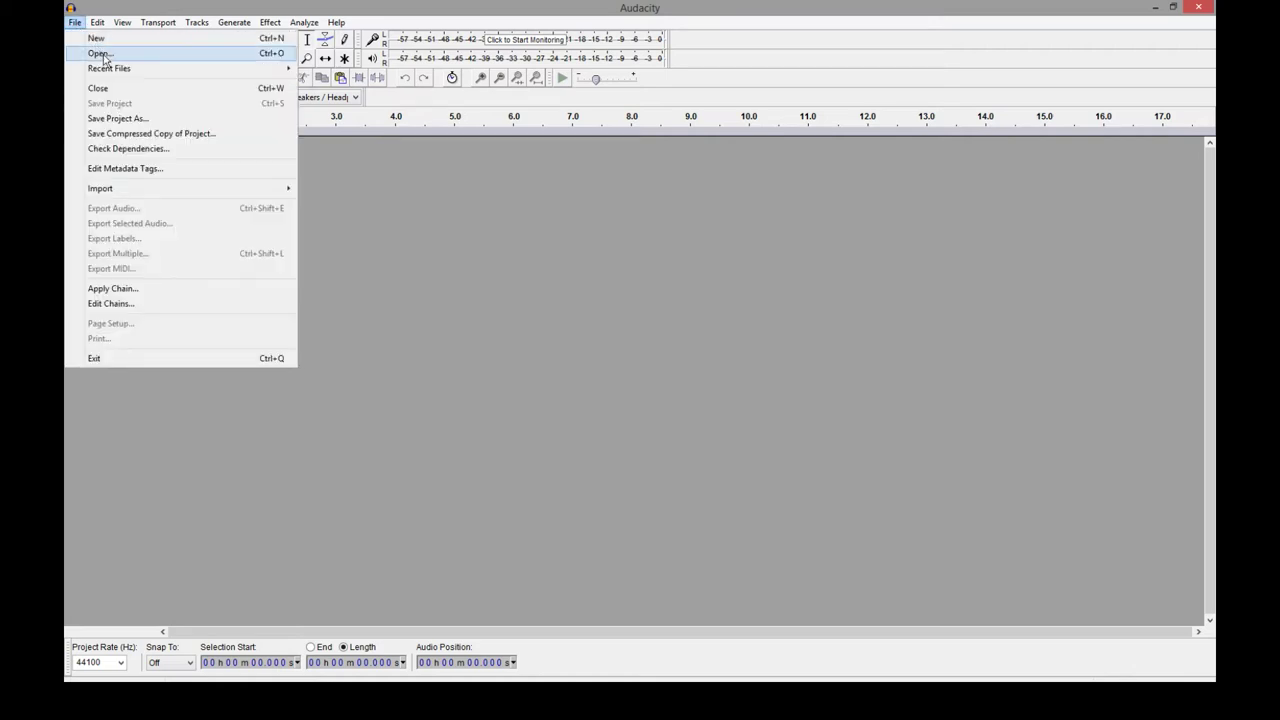
click(100, 53)
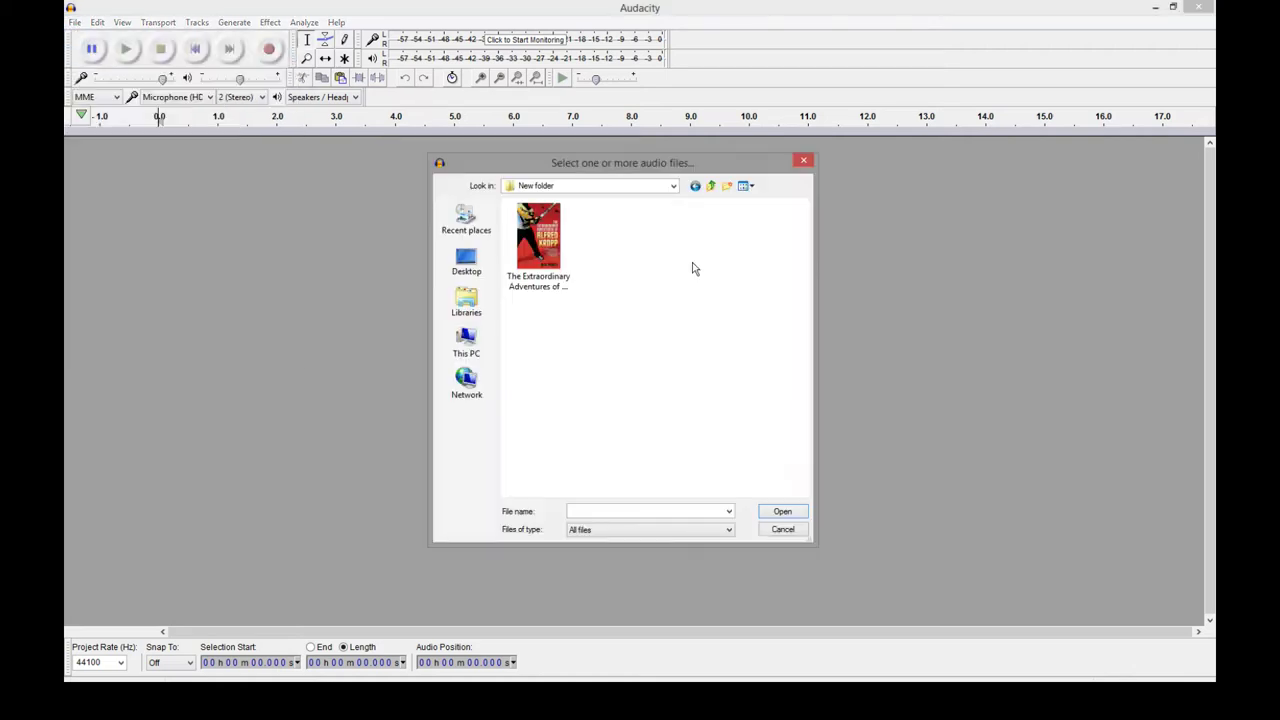
click(782, 512)
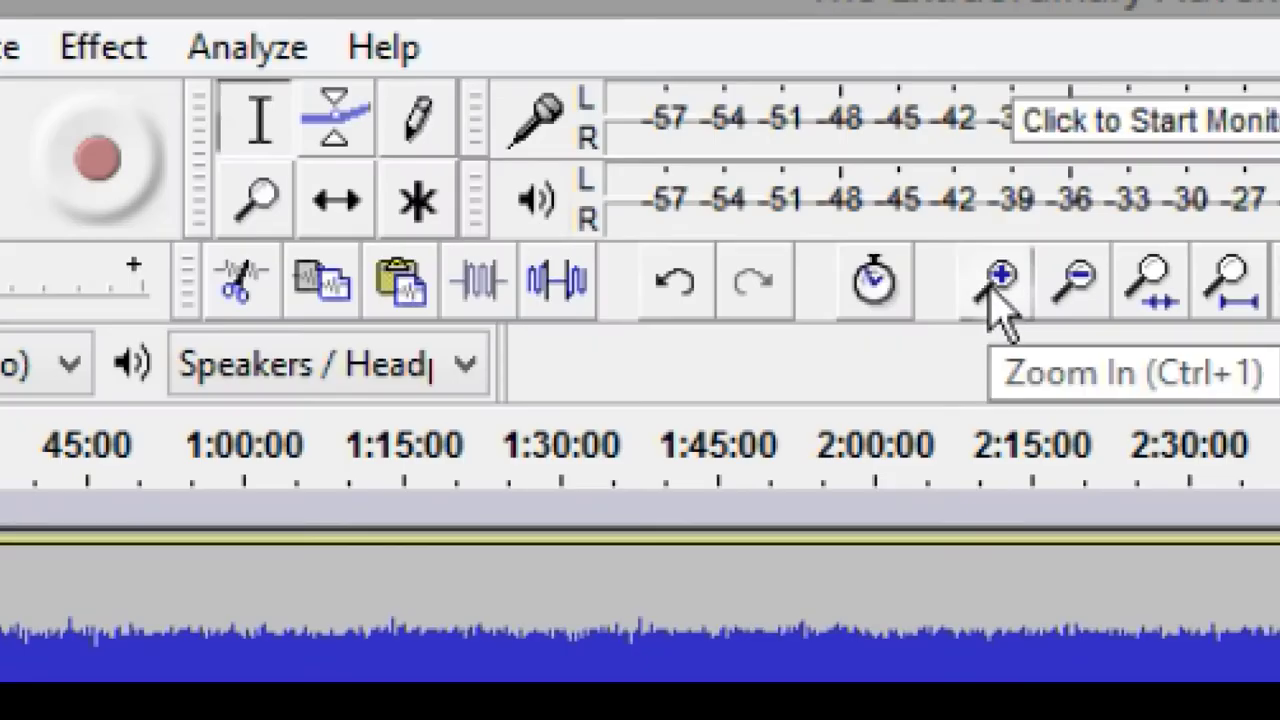
Zoom the timeline in until roughly the first 70 seconds of narration fill the view.
click(995, 285)
click(995, 285)
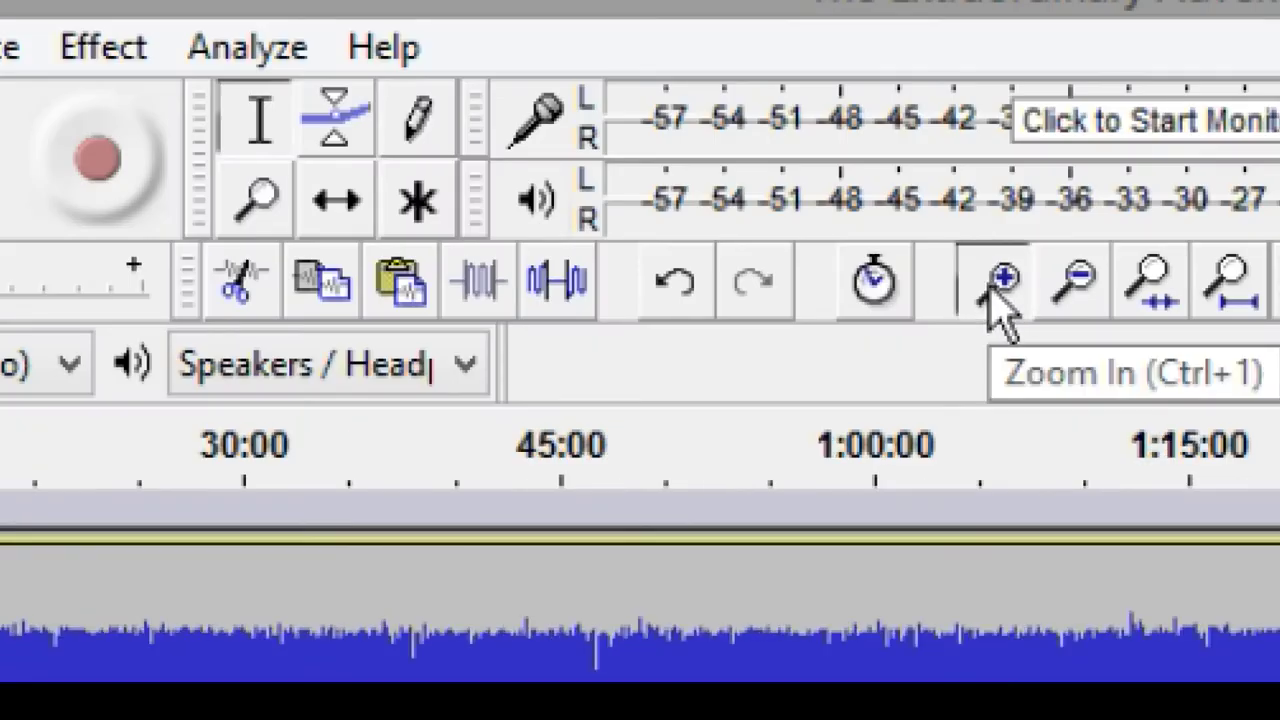
click(995, 285)
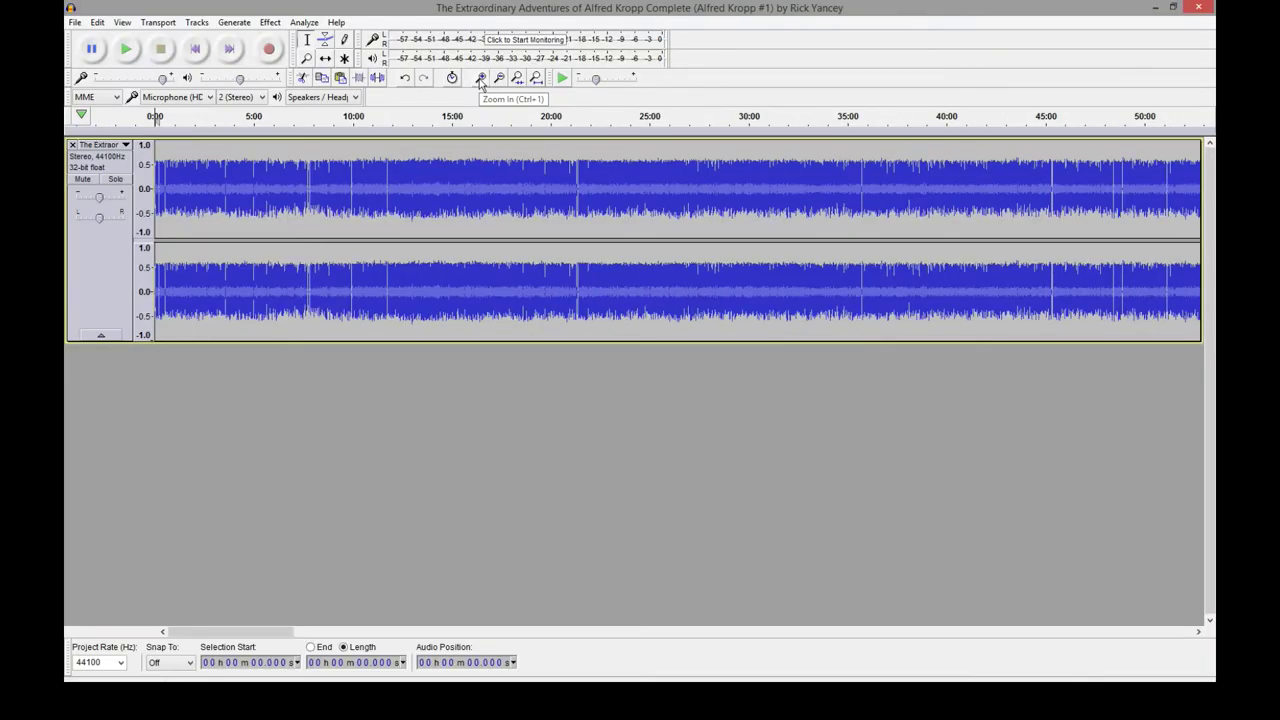
click(480, 80)
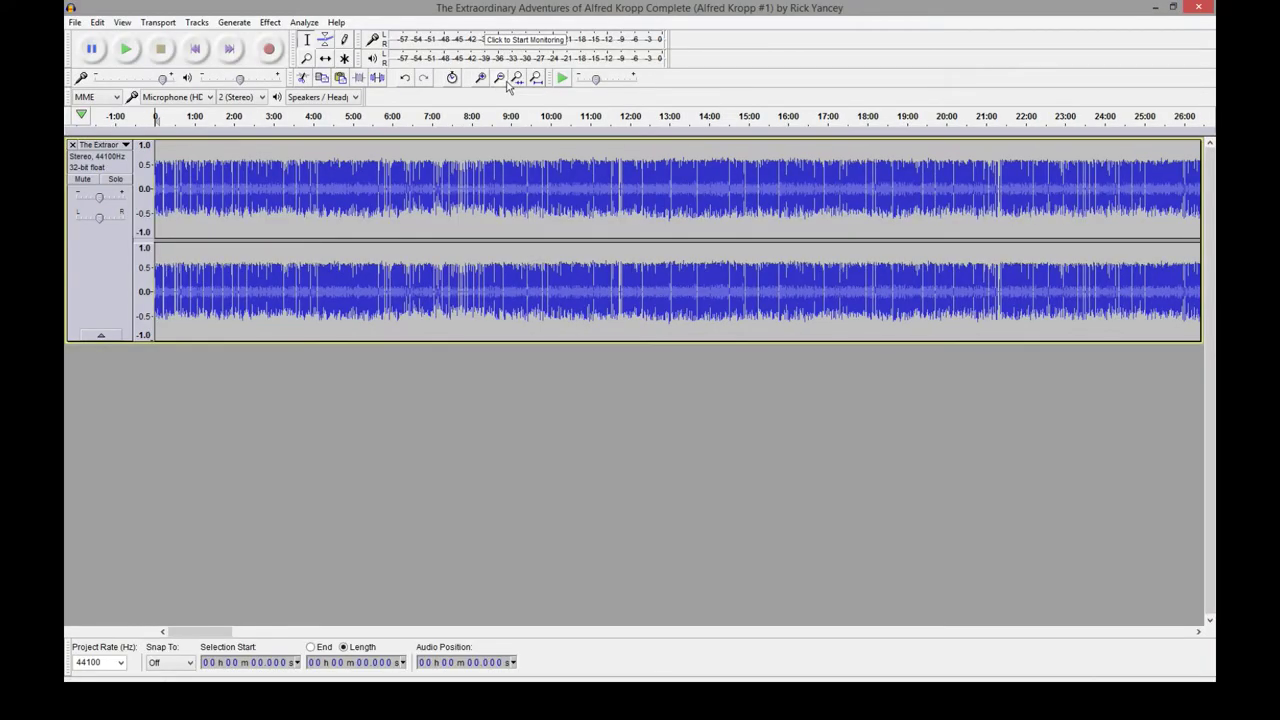
click(499, 79)
click(480, 78)
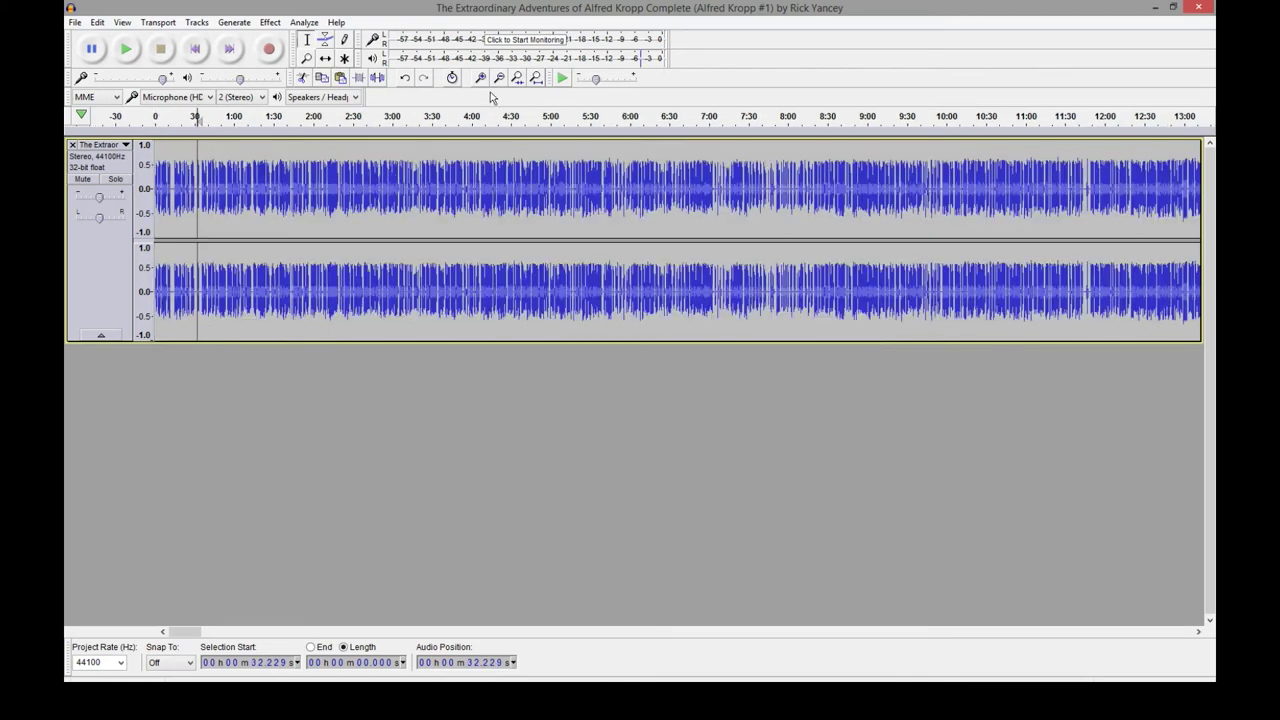
click(480, 78)
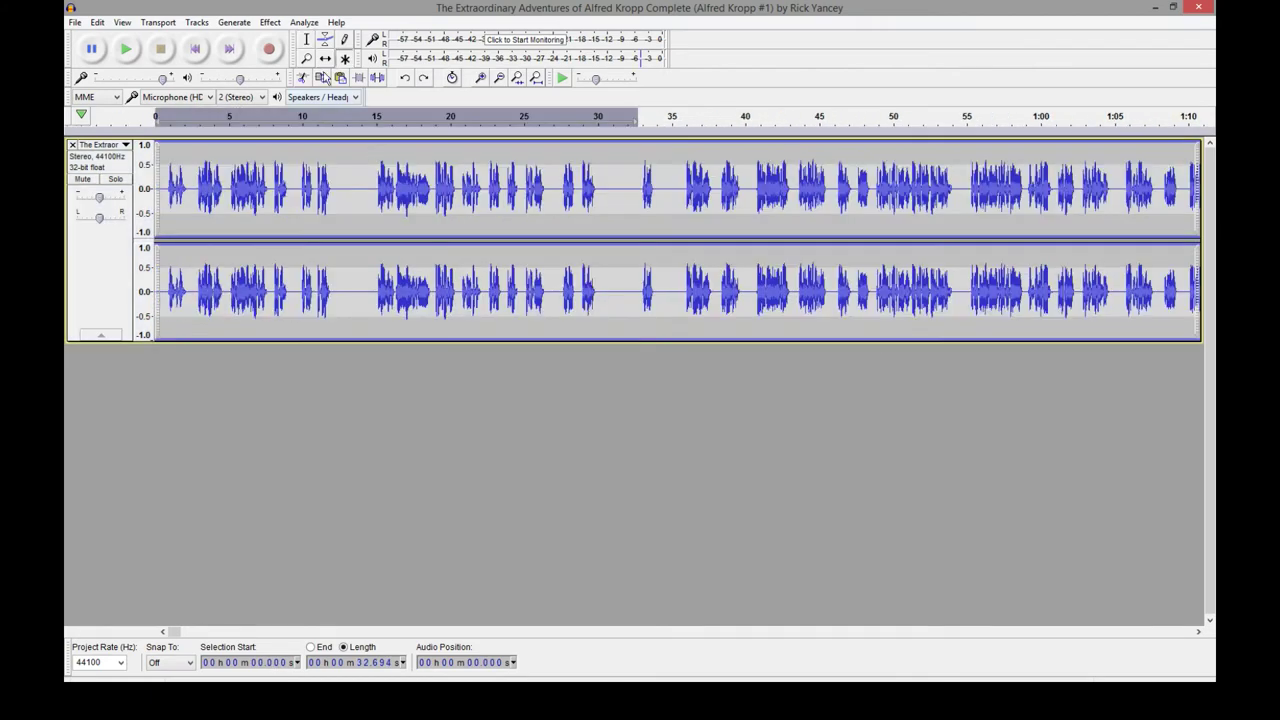
Open Analyze > Silence Finder, review the Minimum duration field, then cancel without applying.
click(304, 22)
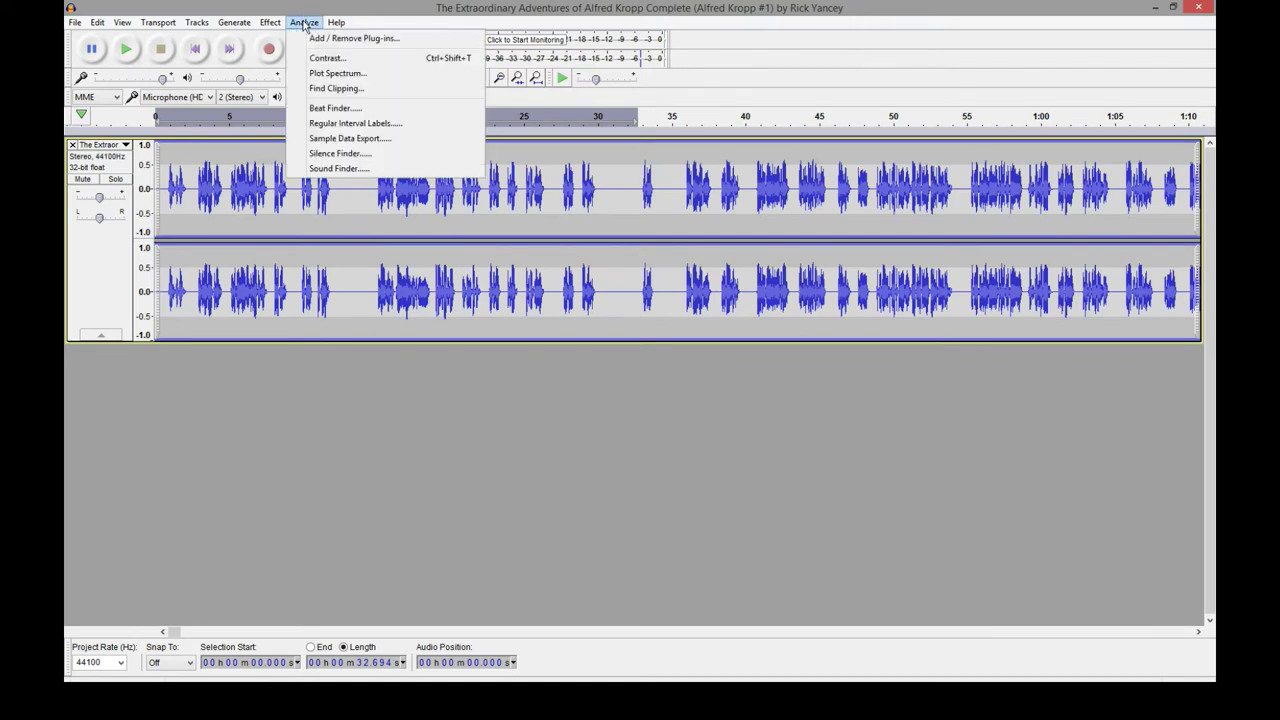
click(338, 154)
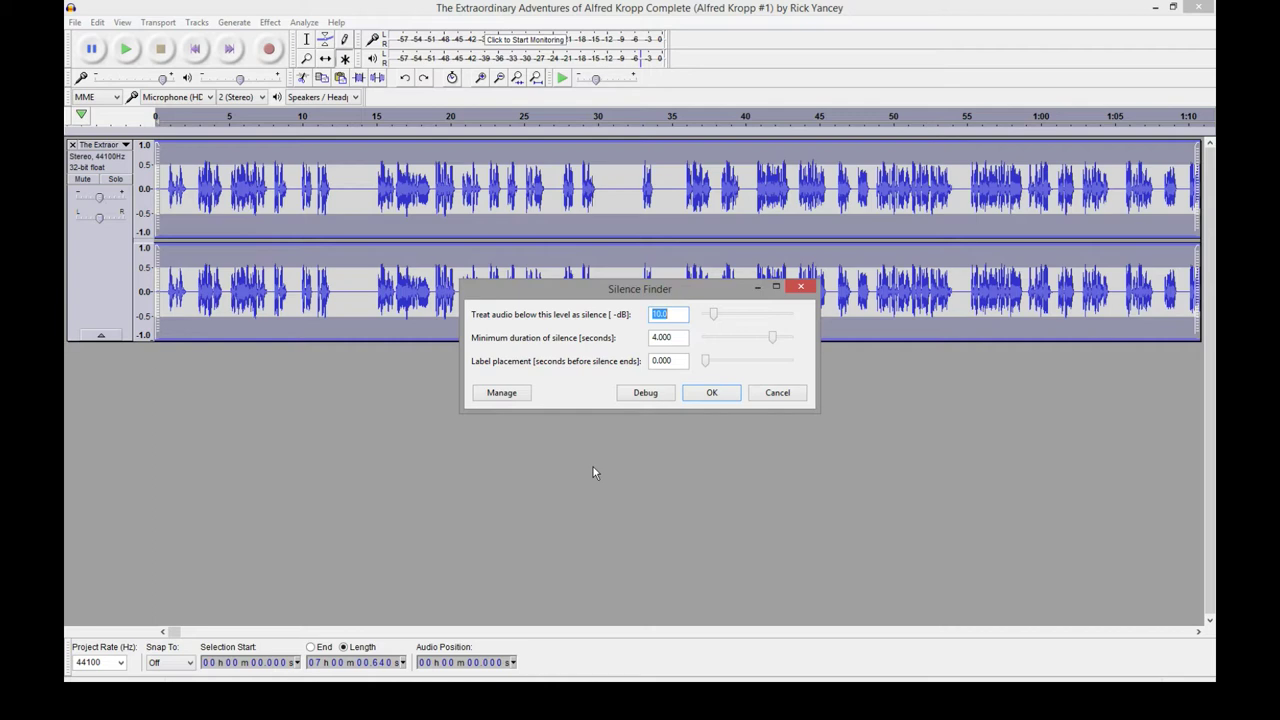
click(676, 337)
click(779, 393)
Play the audio from about 15 and 30 seconds to hear the gaps.
click(333, 295)
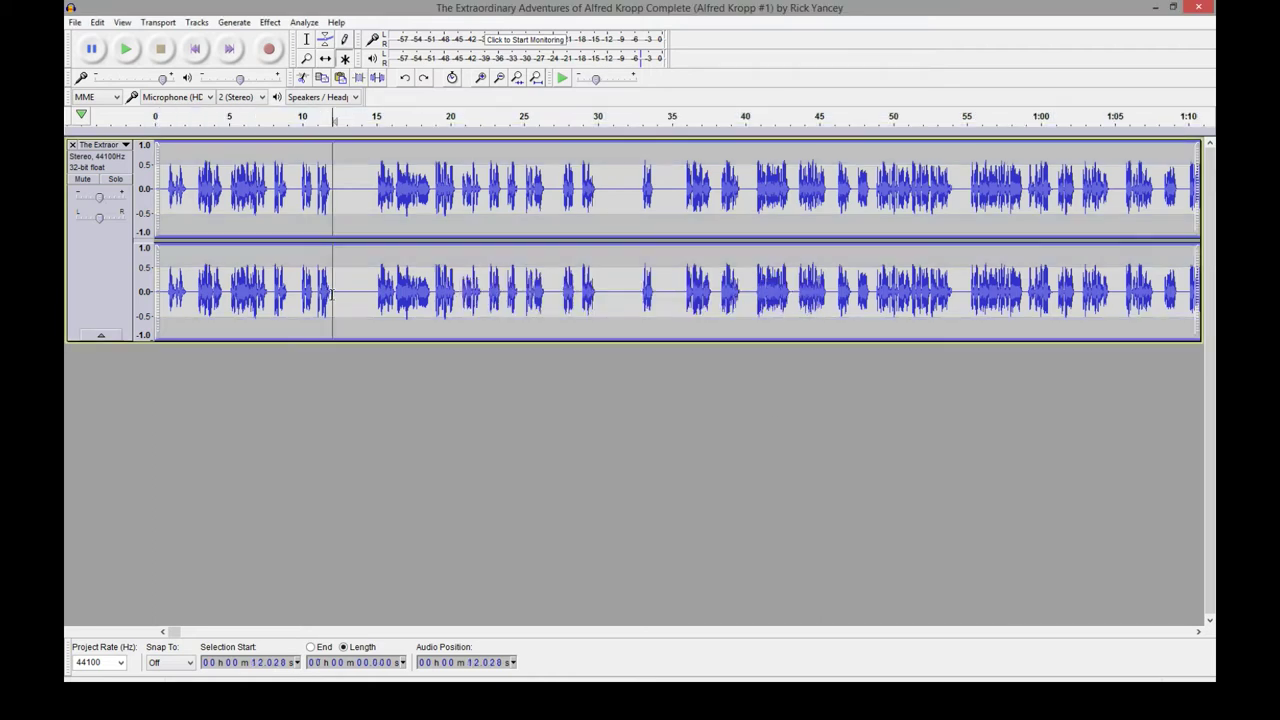
click(377, 292)
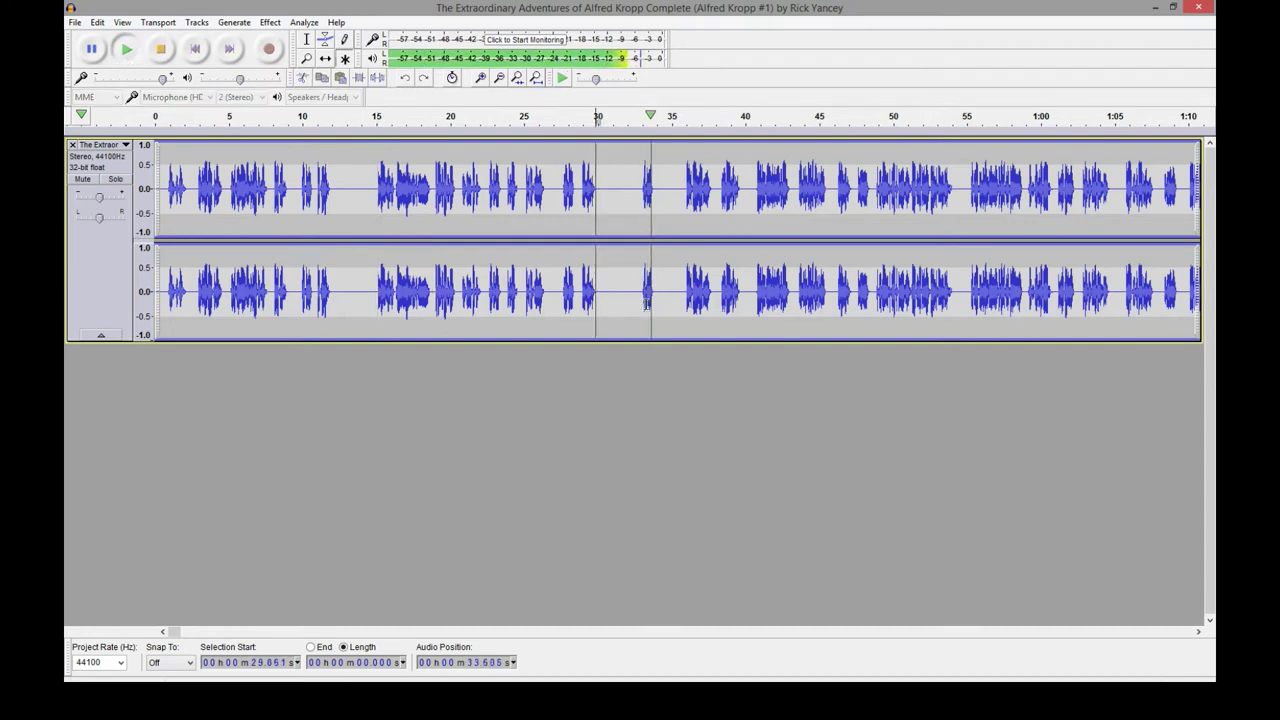
key(space)
click(641, 297)
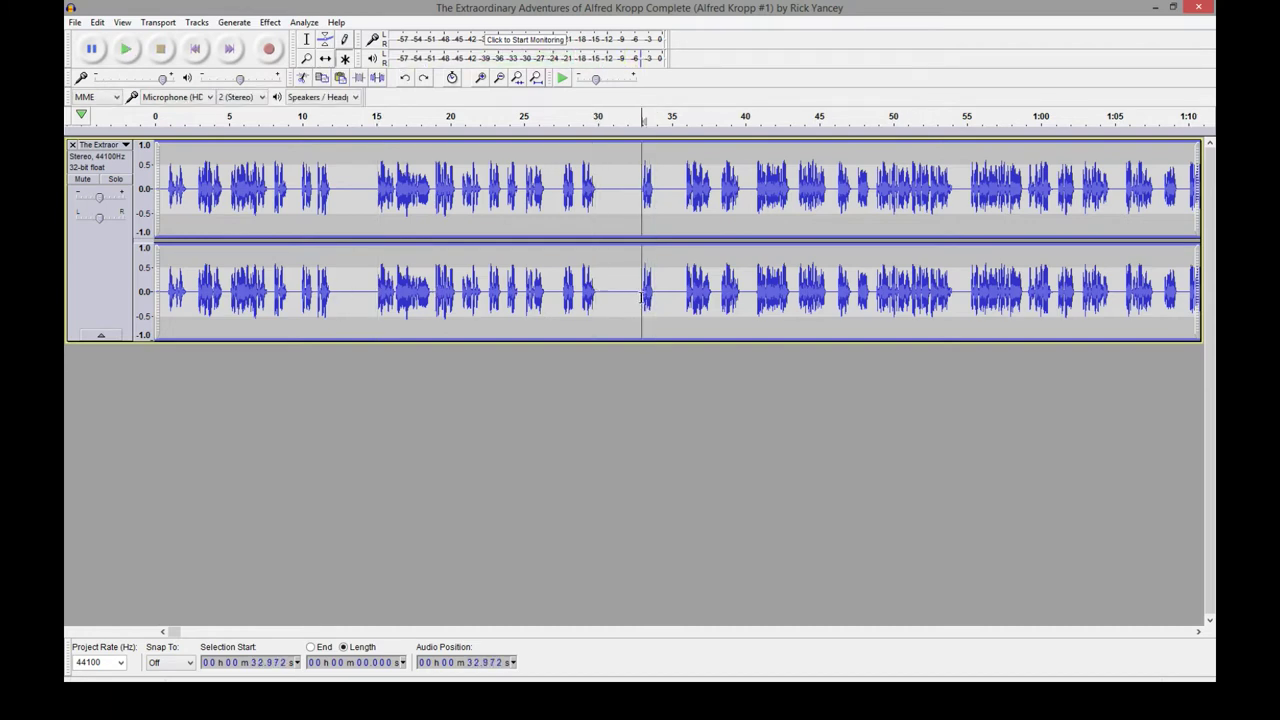
click(590, 298)
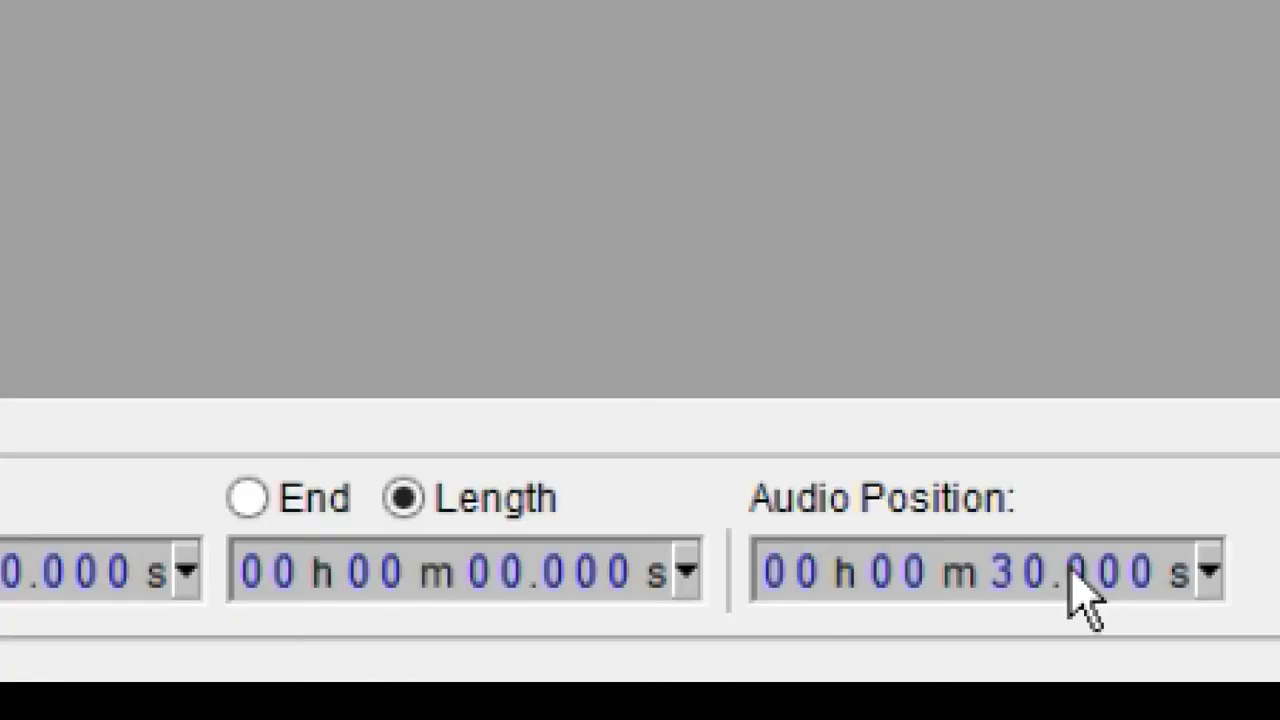
key(space)
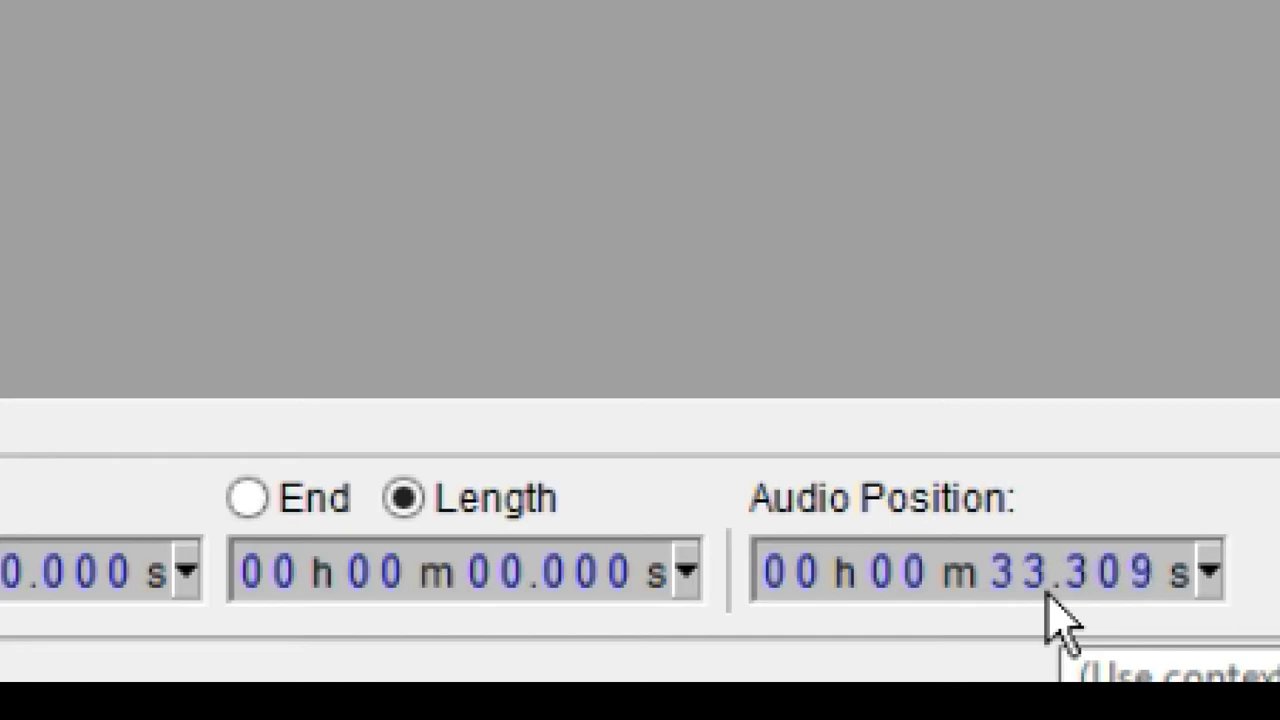
key(space)
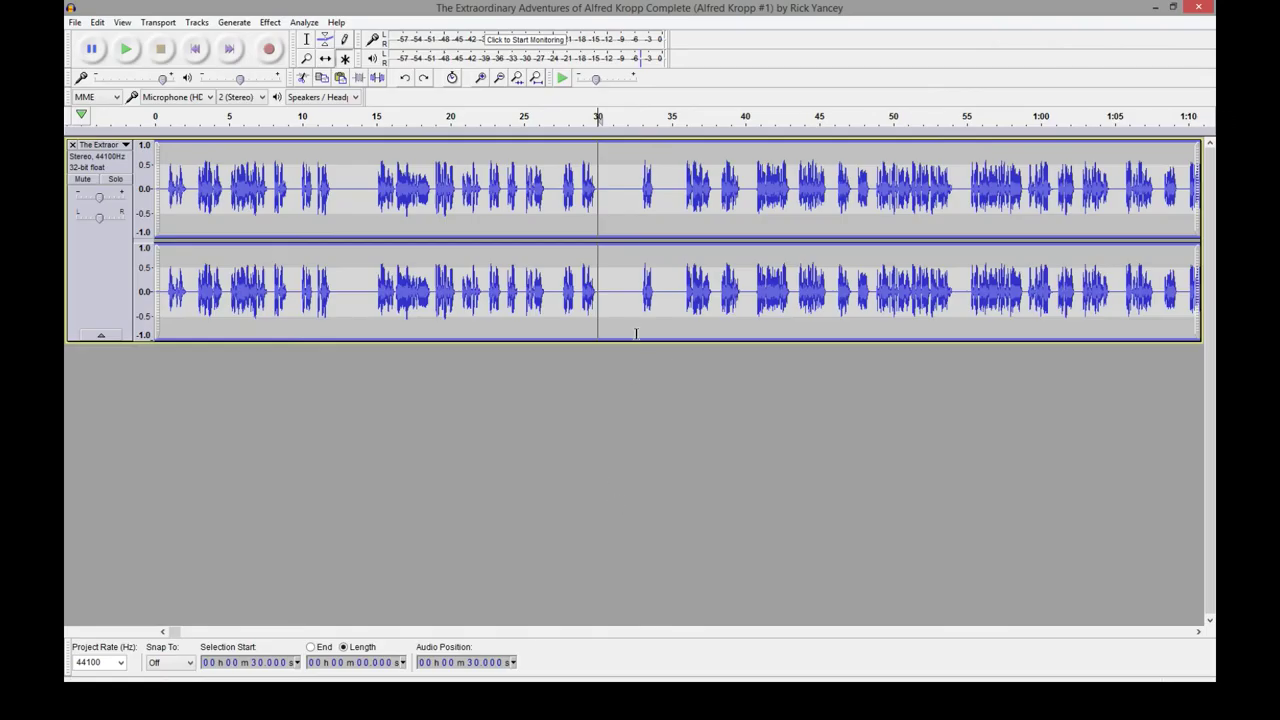
Play from about 43 seconds, then return the playback point to about 30 seconds.
click(789, 190)
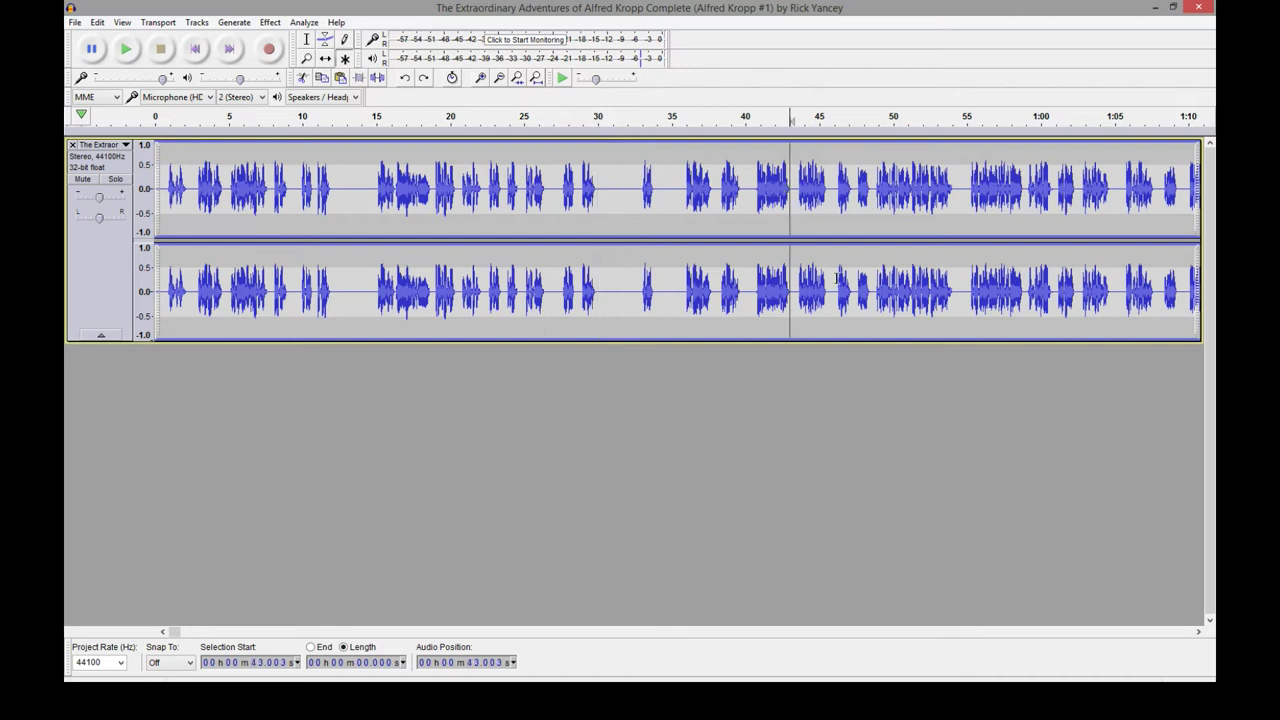
key(space)
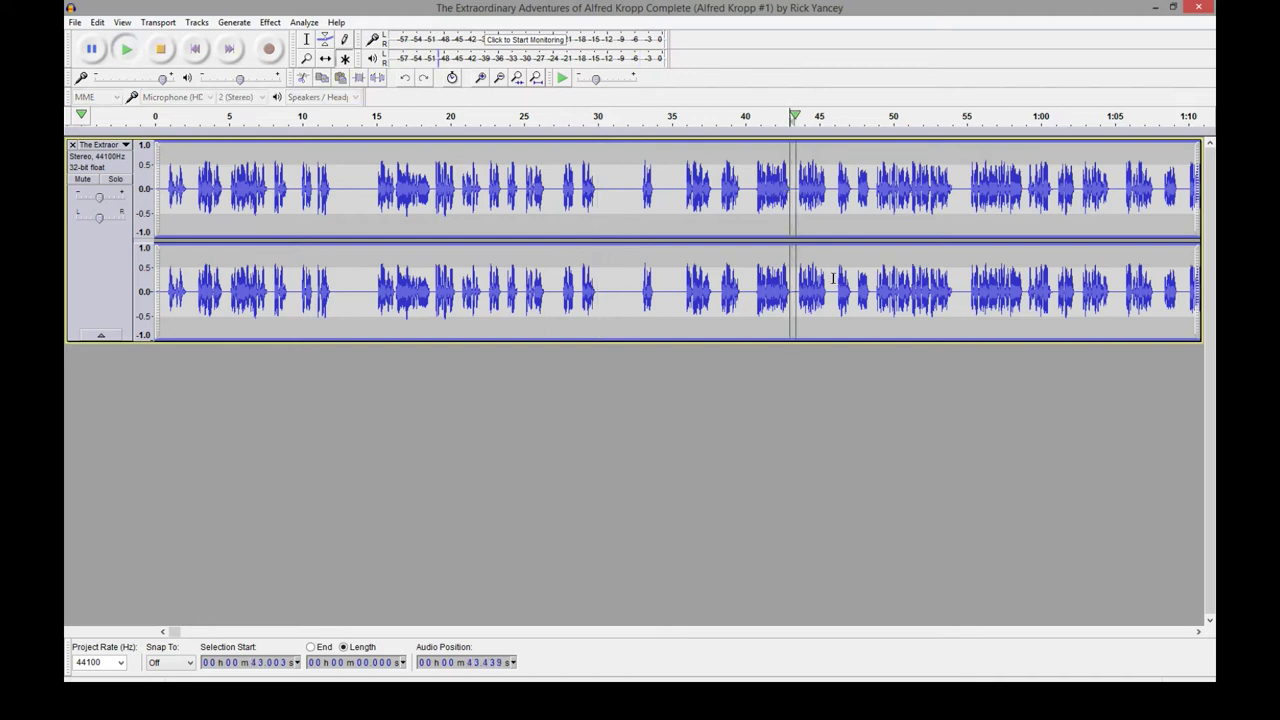
key(space)
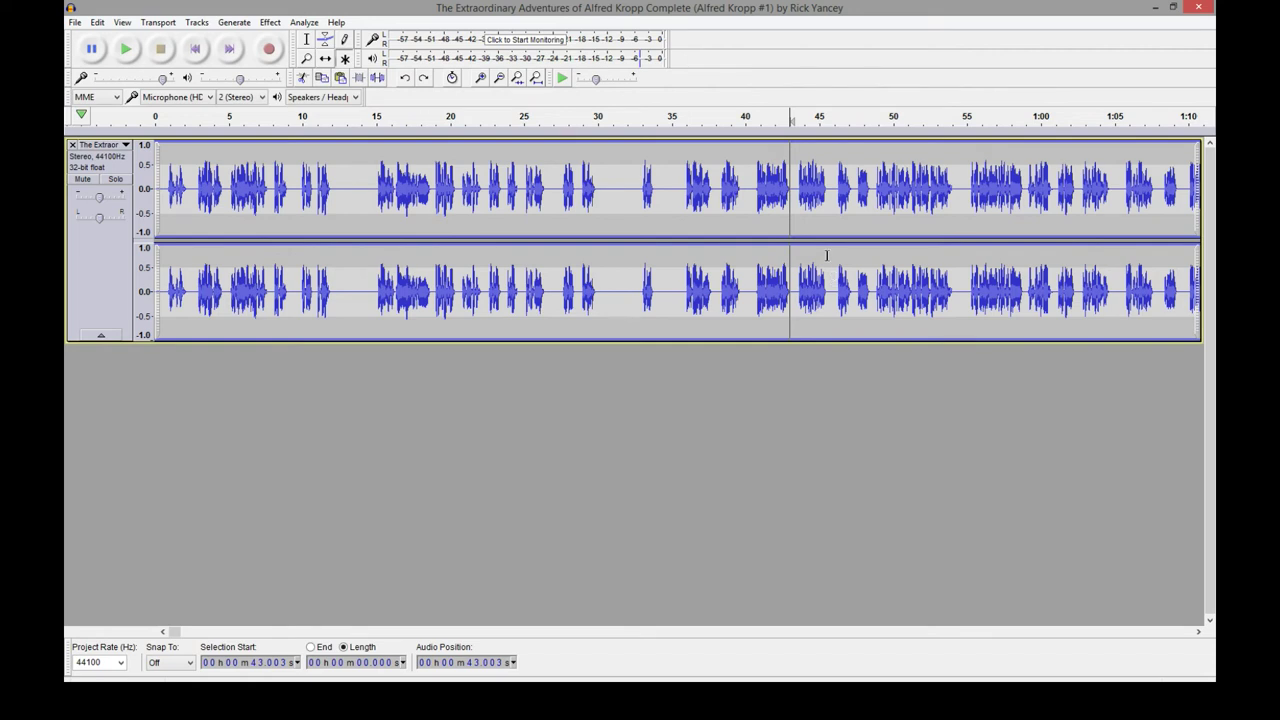
click(598, 295)
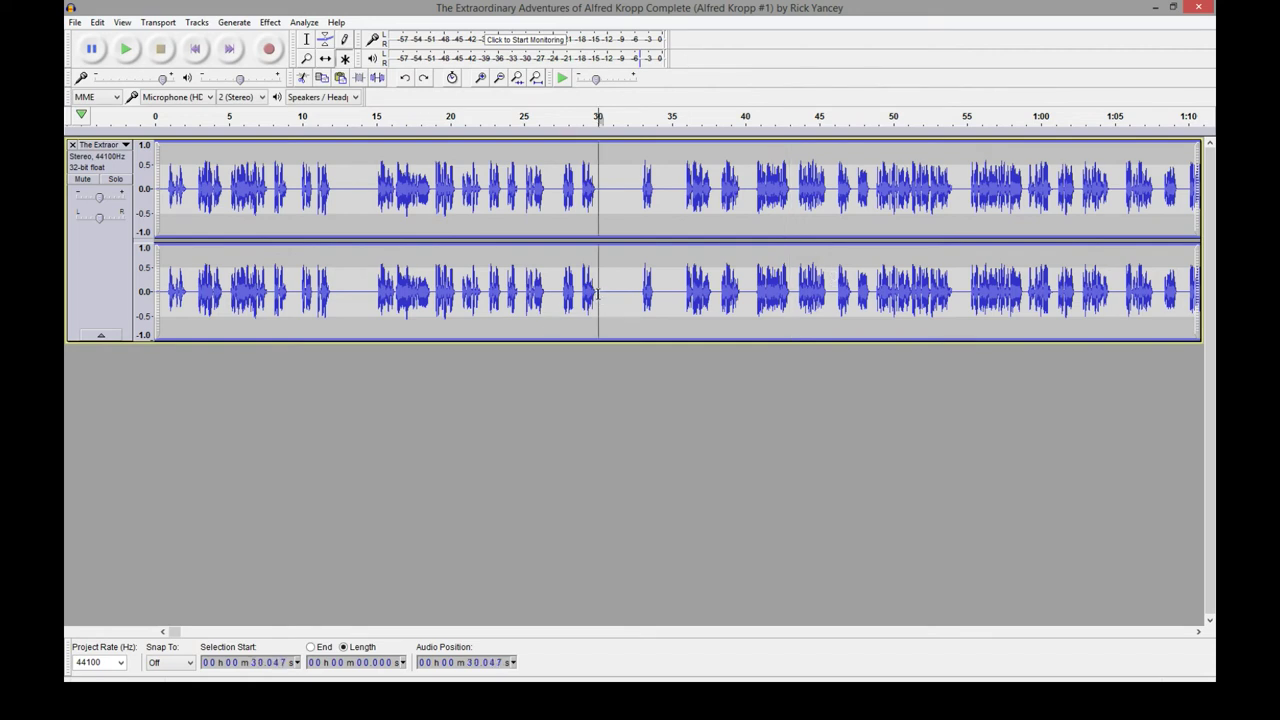
Run Silence Finder with a 3.0-second minimum duration and a 0 dB threshold.
click(304, 22)
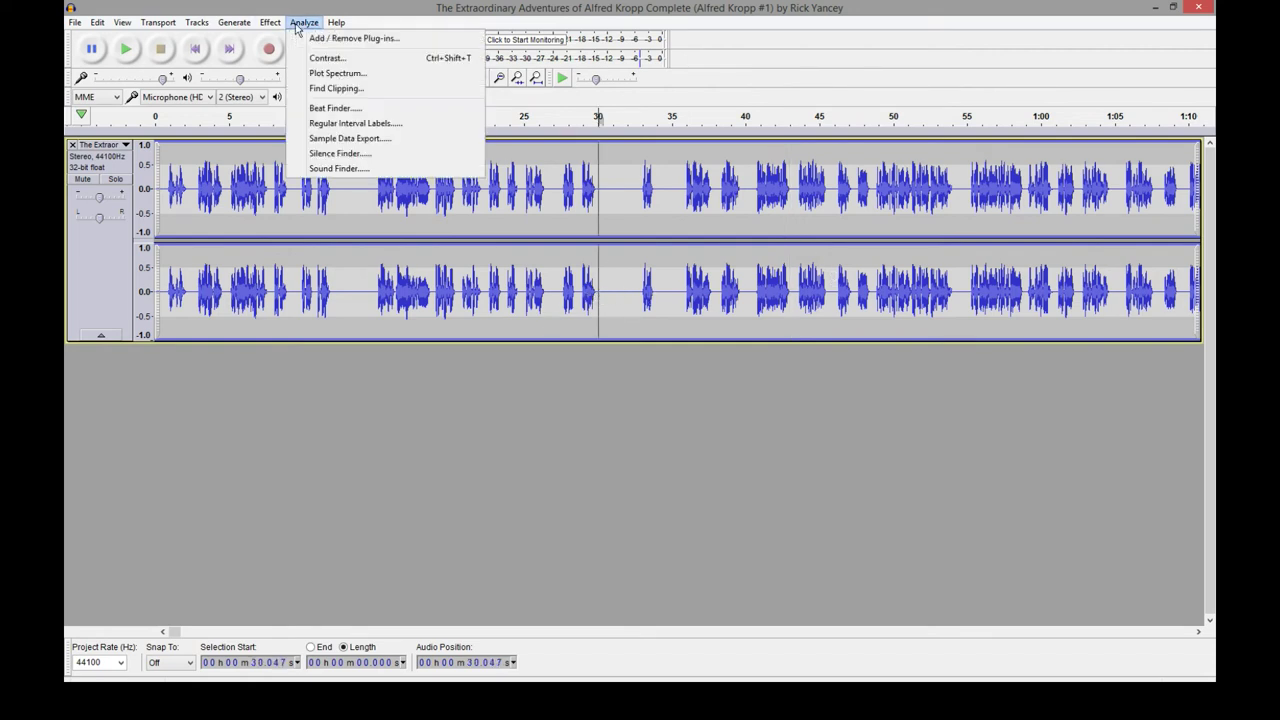
click(345, 153)
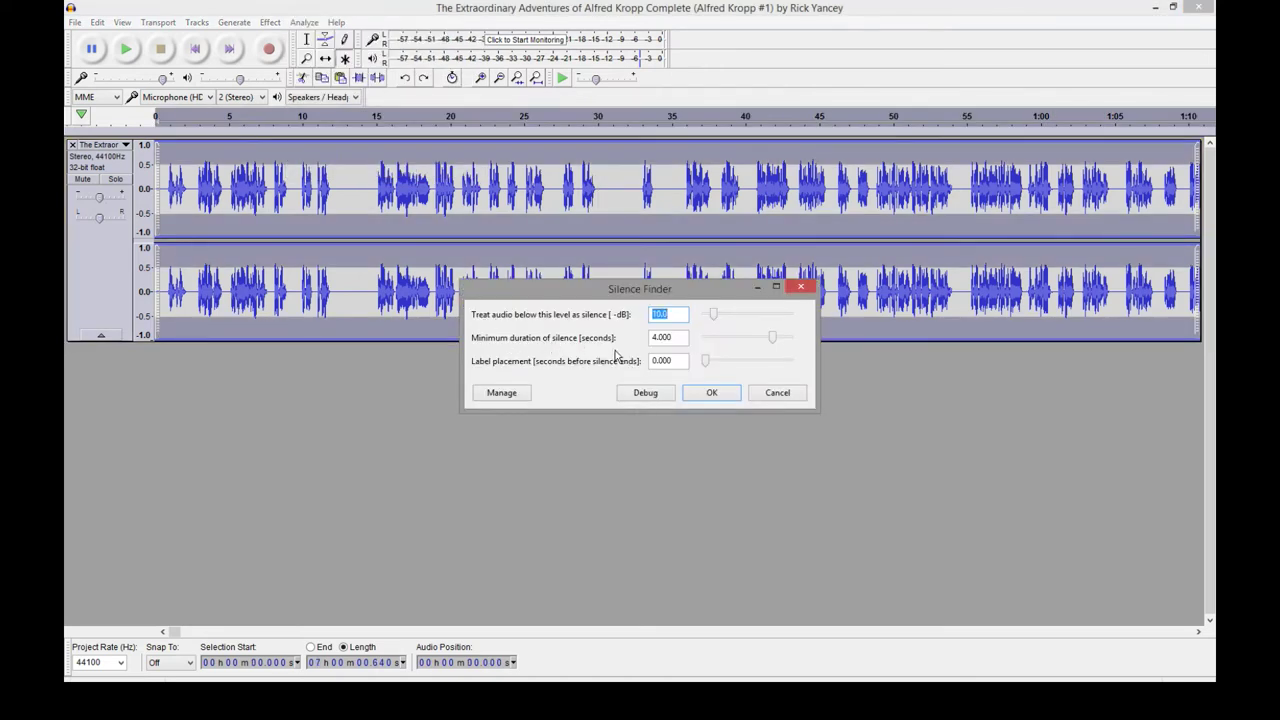
double_click(653, 337)
text(3.0)
click(668, 317)
drag(671, 315, 651, 315)
text(0)
click(710, 392)
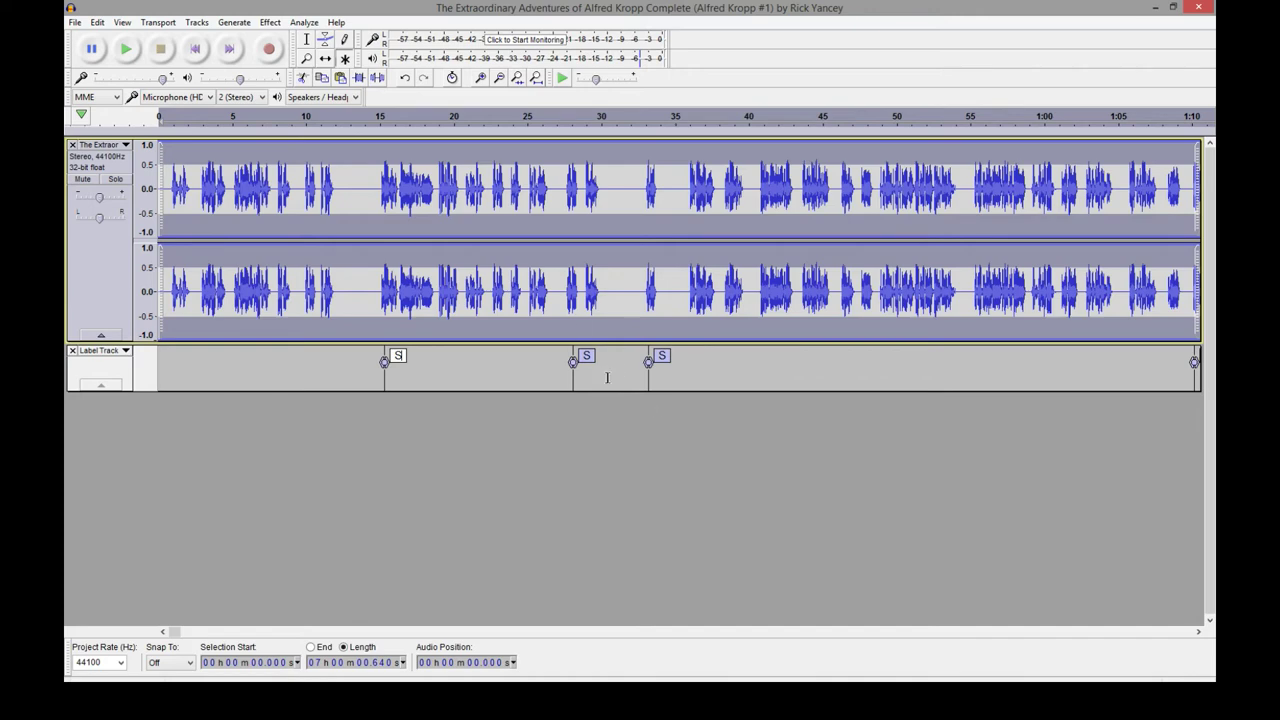
Play from about 33 seconds and rename that silence label to 'Chapter 1'.
click(646, 287)
key(space)
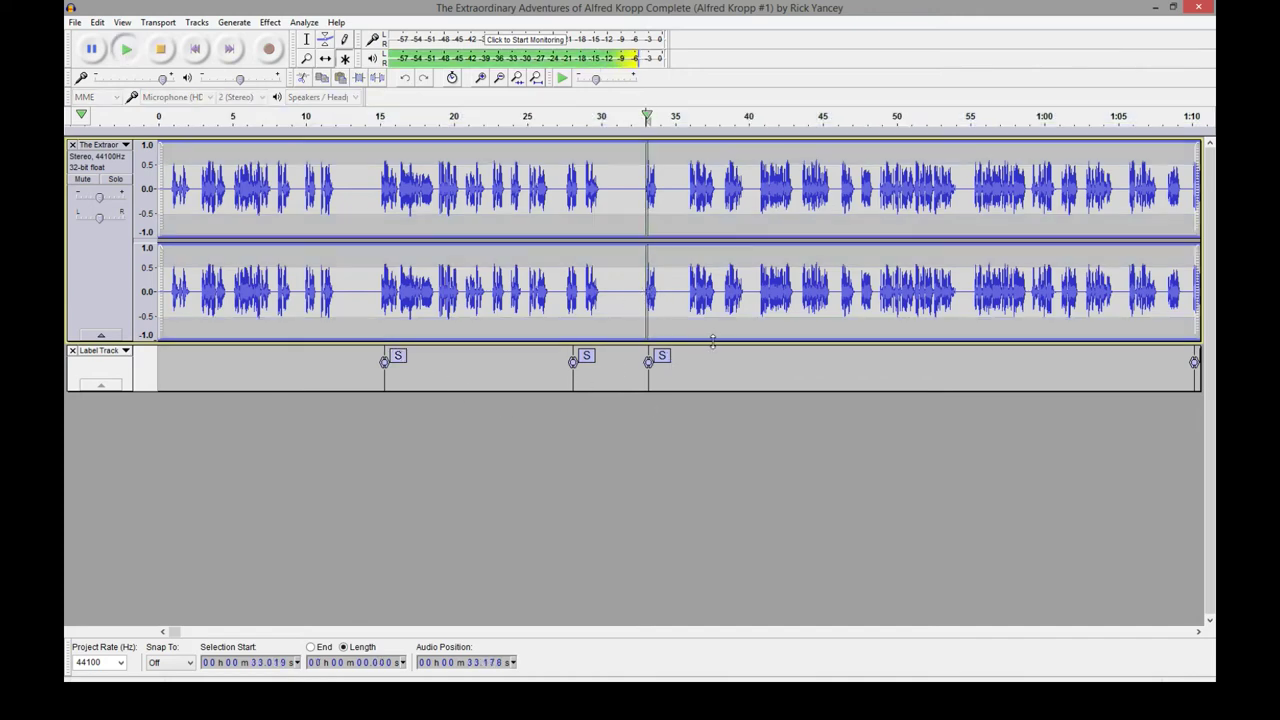
click(663, 356)
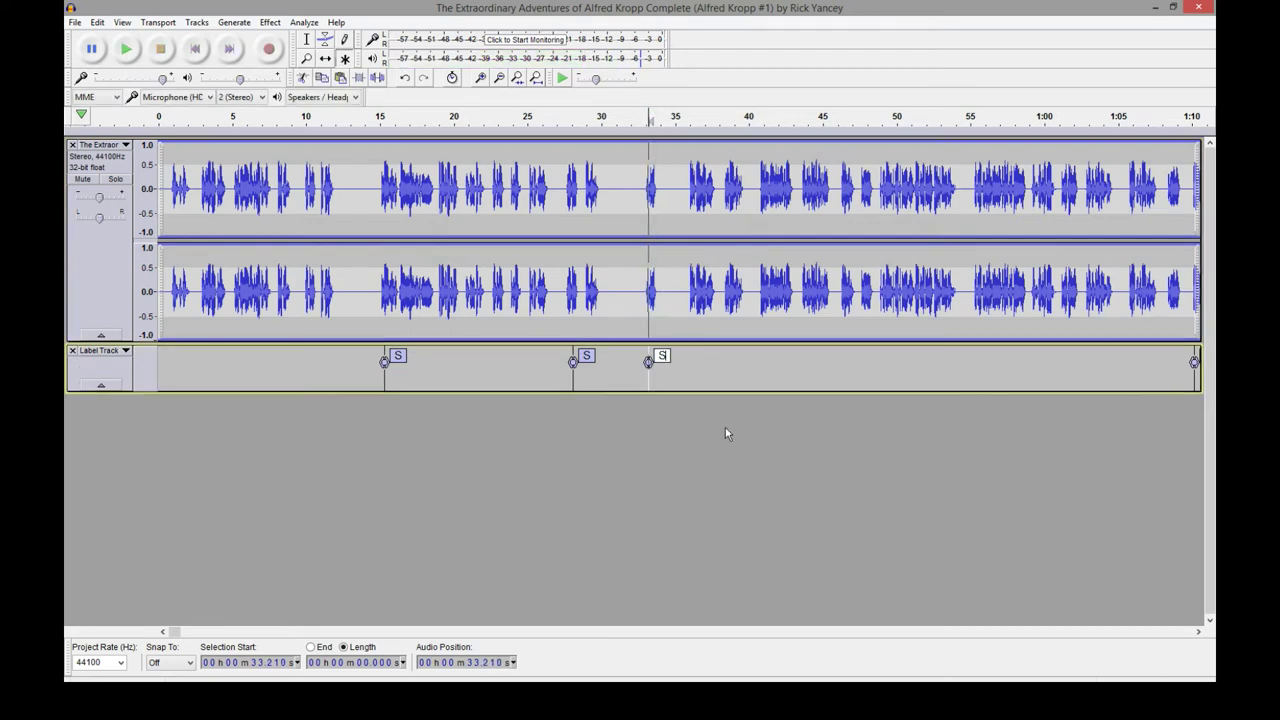
key(BackSpace)
text(CHapte)
key(BackSpace)
key(BackSpace)
key(BackSpace)
key(BackSpace)
key(BackSpace)
text(hapter 1)
Listen from about 27.8 seconds and zoom out to reach the stray label near 28 seconds.
click(569, 308)
key(space)
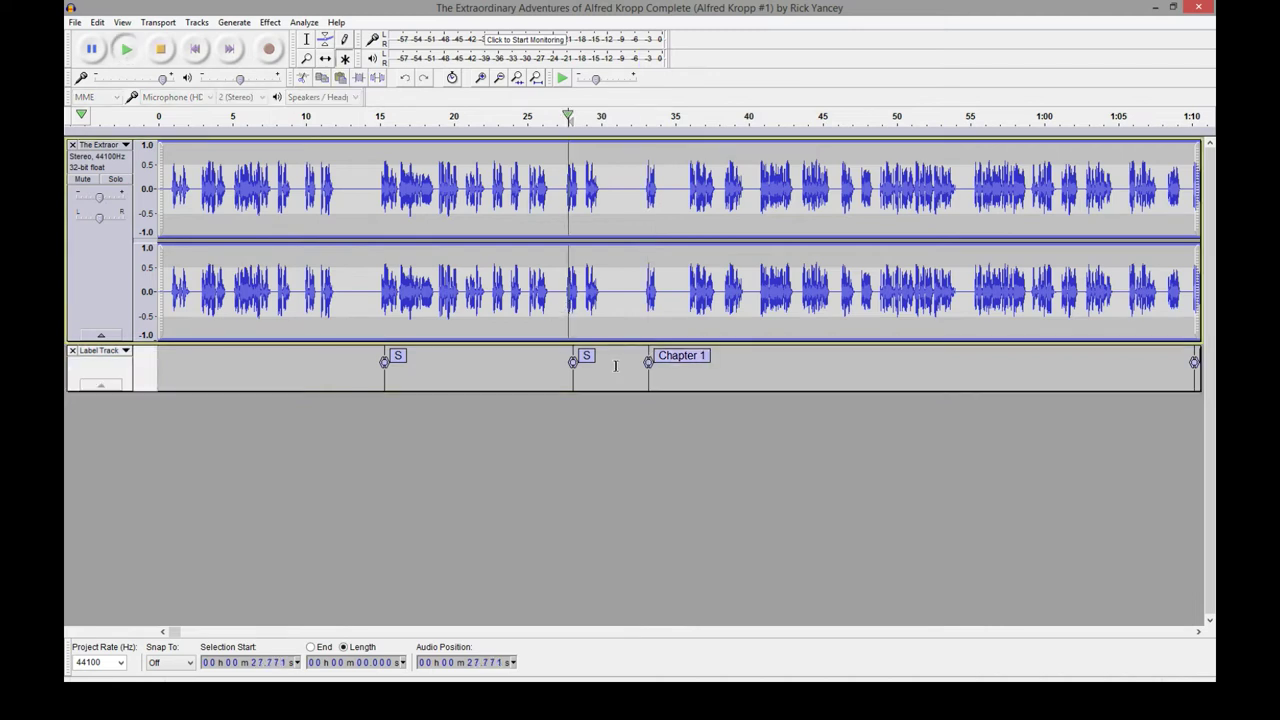
key(space)
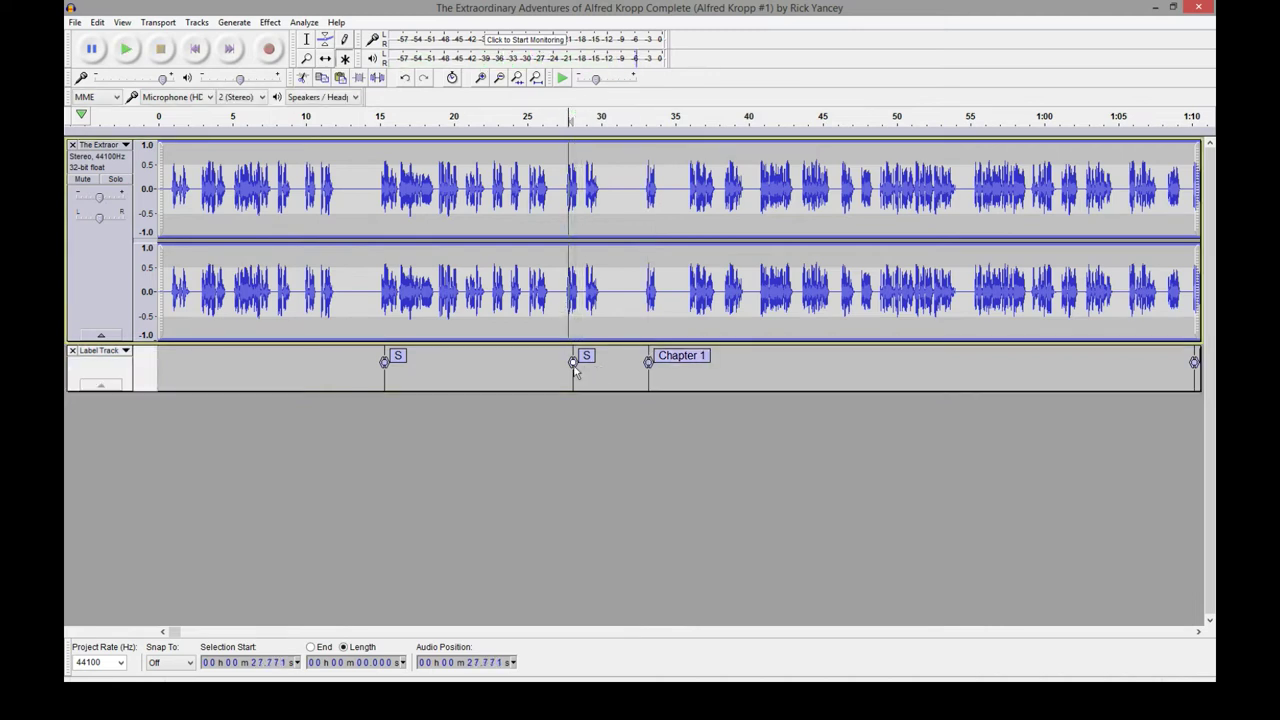
key(ctrl+3)
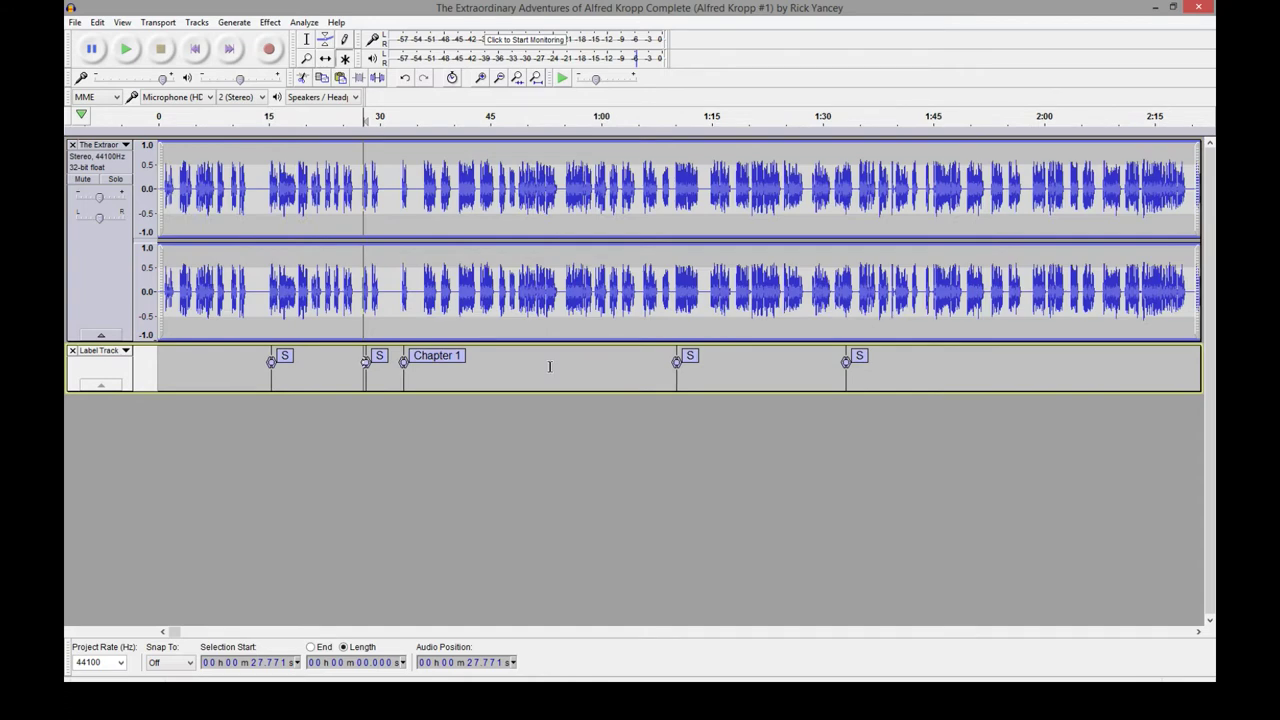
click(376, 375)
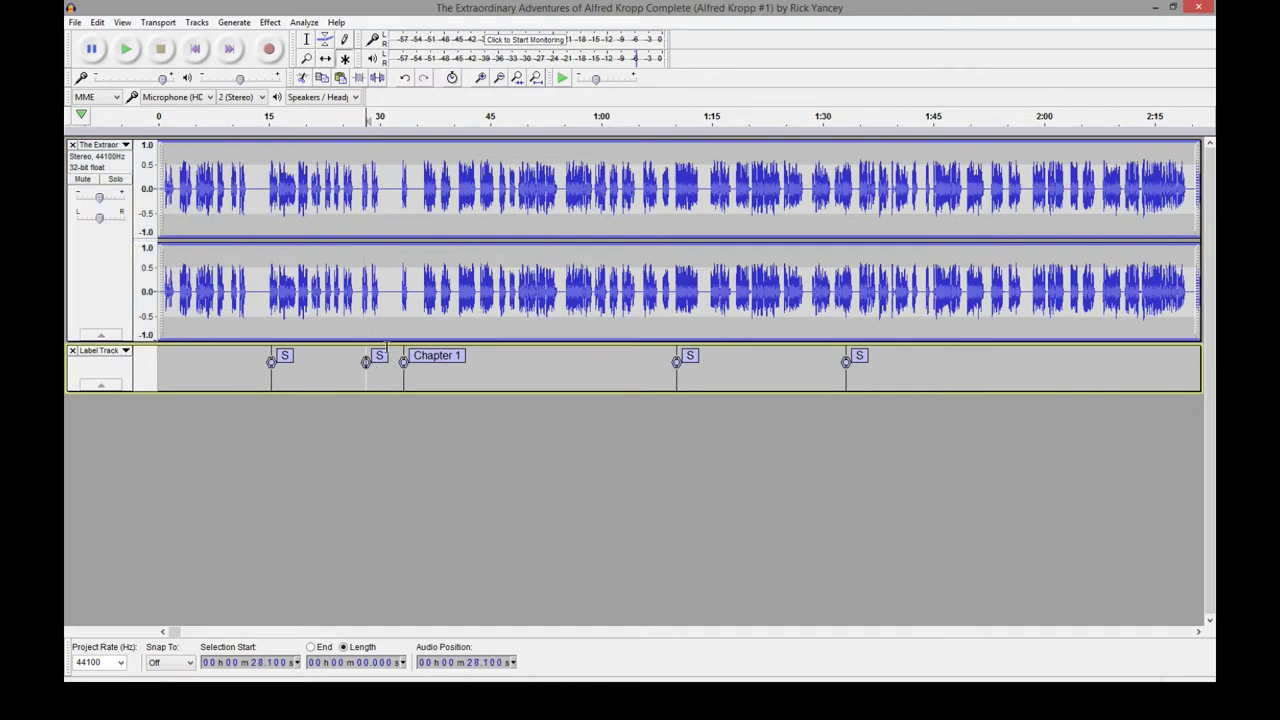
Delete the stray S label before Chapter 1 and listen from about 15 seconds.
right_click(386, 360)
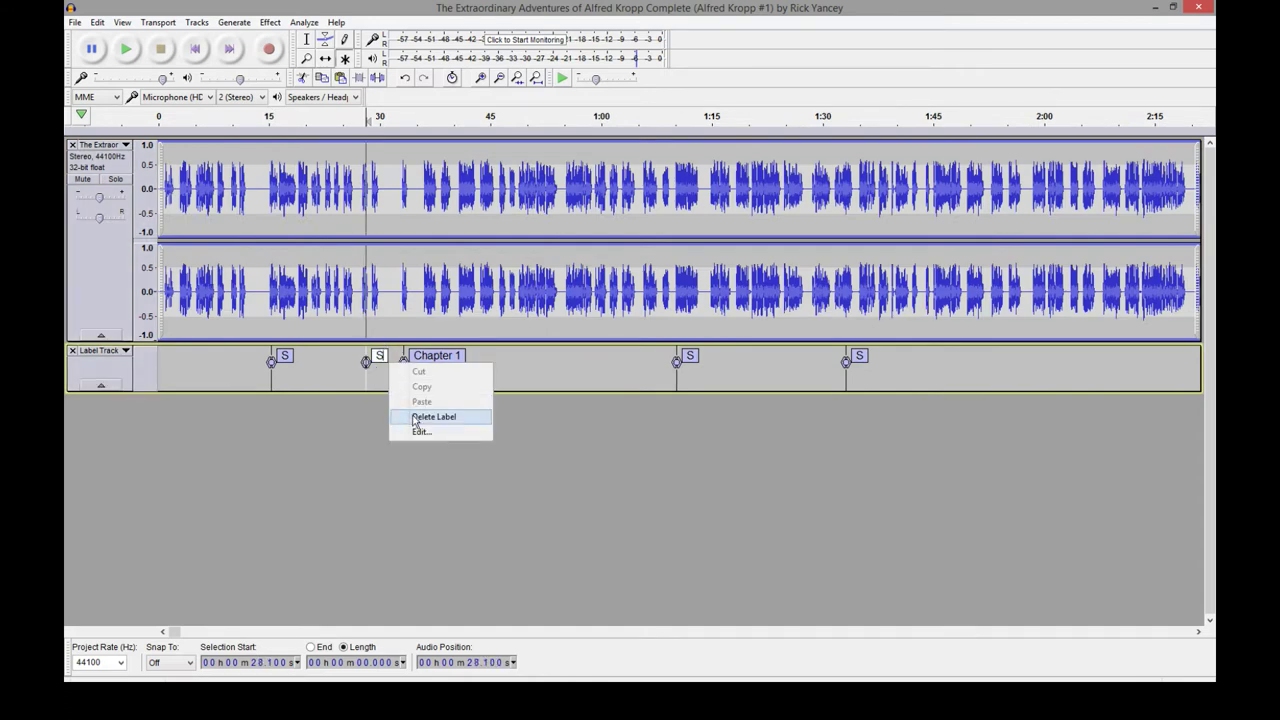
click(417, 419)
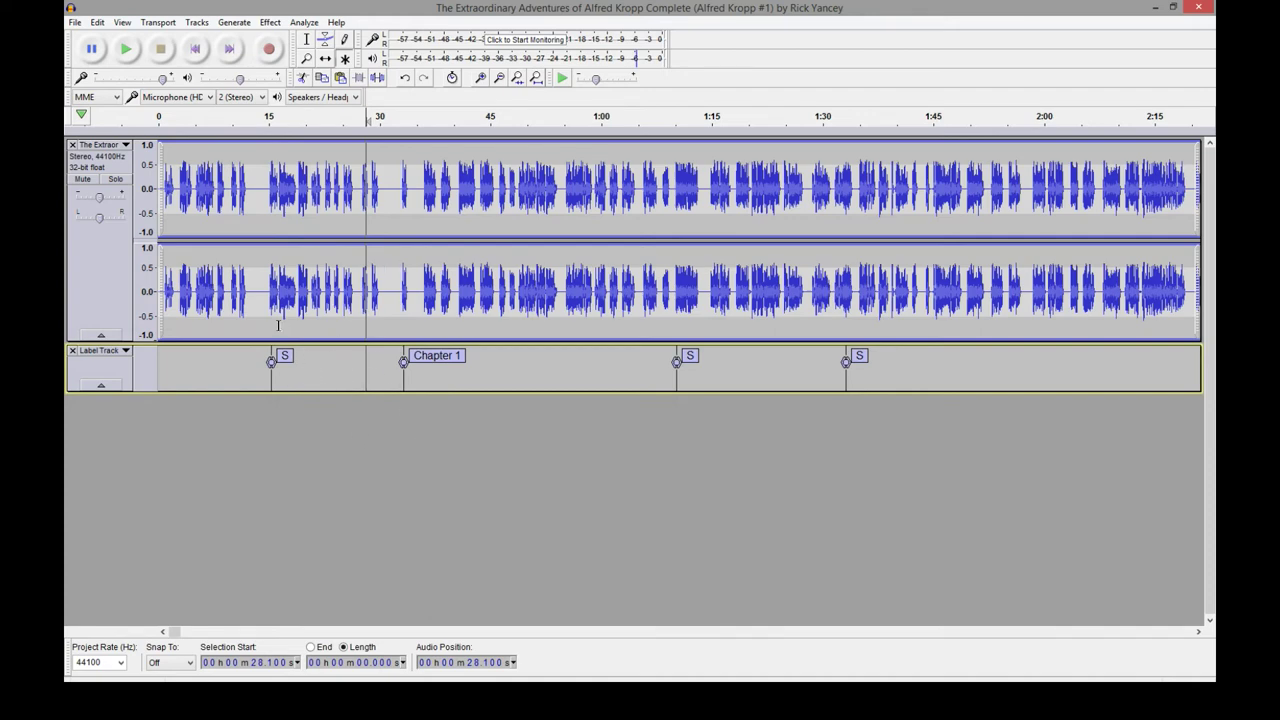
click(268, 290)
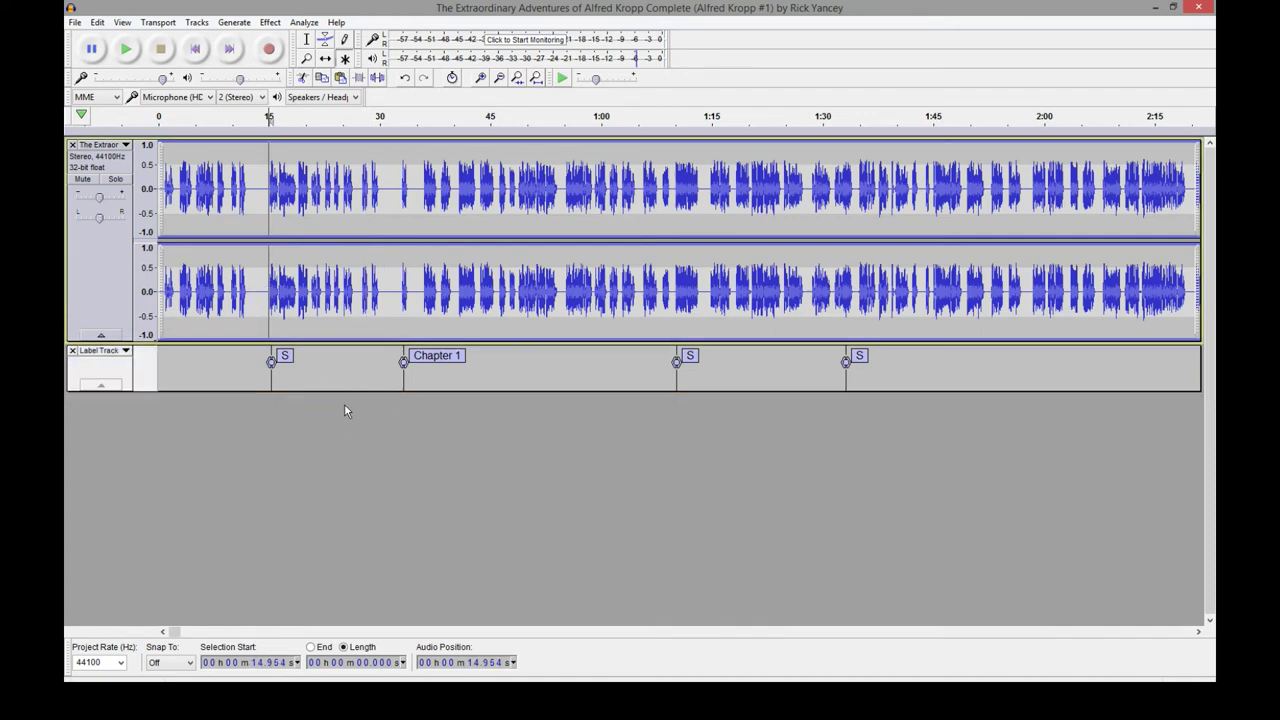
key(space)
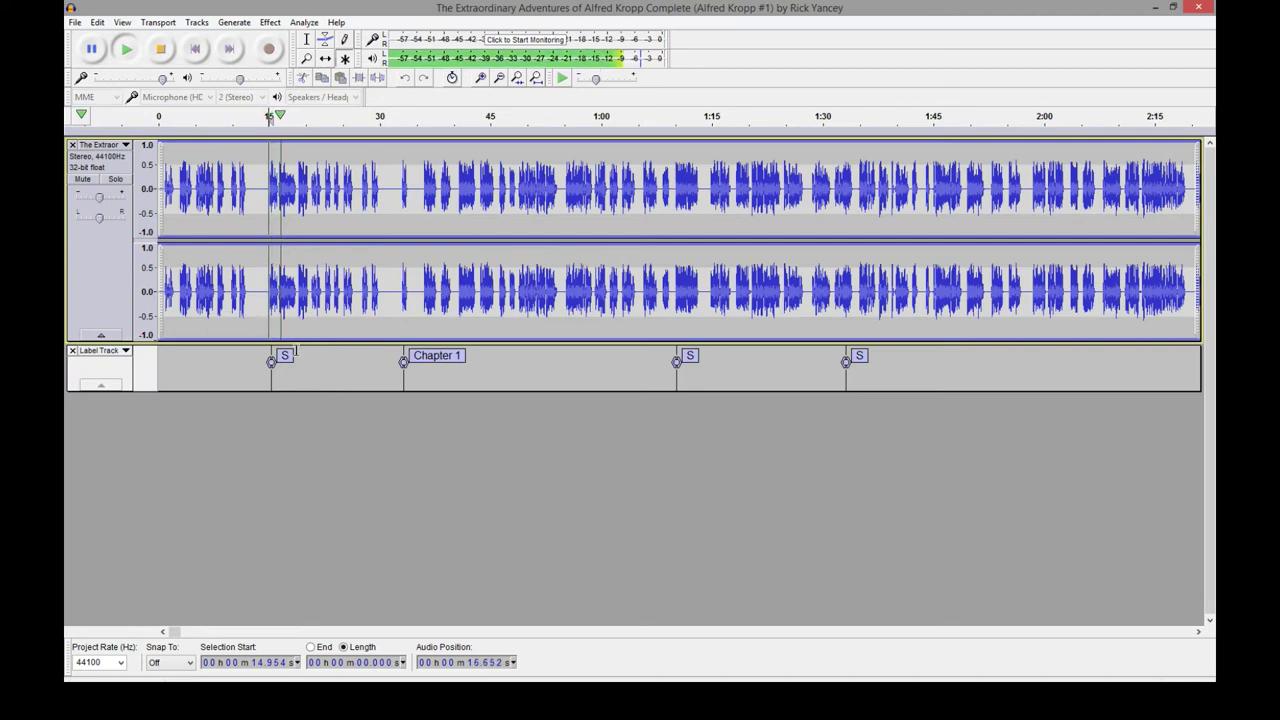
key(space)
Move the first label to the track start, rename it 'Intro', and play it to check.
mouse_move(271, 361)
mouse_down()
mouse_move(163, 365)
mouse_move(303, 365)
mouse_move(194, 365)
mouse_move(258, 383)
mouse_move(269, 365)
mouse_move(160, 361)
mouse_move(172, 357)
mouse_up()
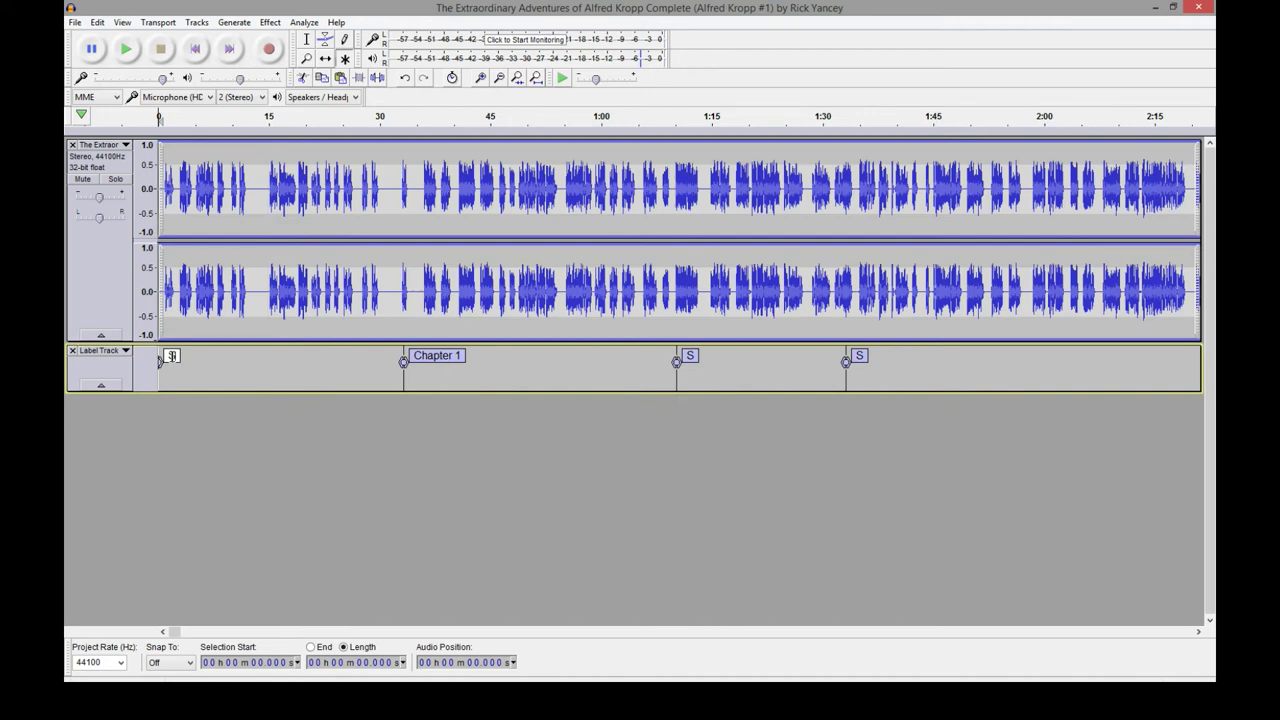
double_click(172, 357)
text(Intro)
click(234, 425)
click(180, 277)
key(space)
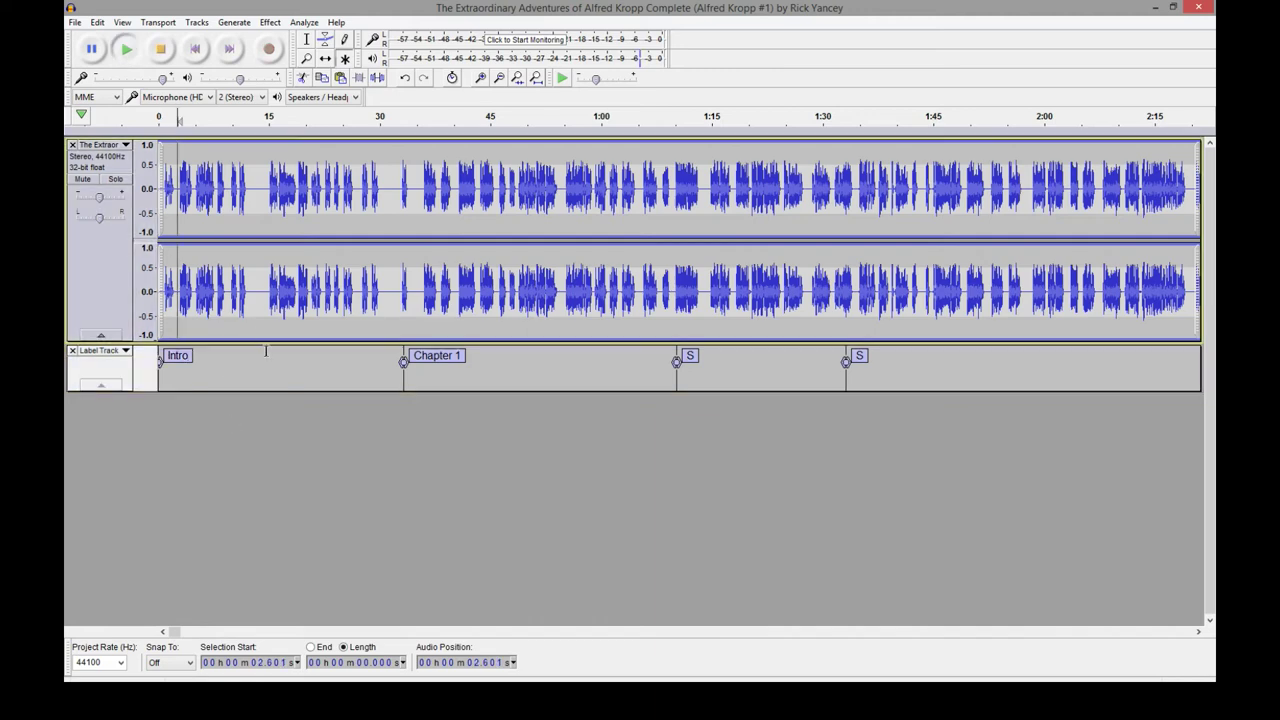
key(space)
Listen to the audio around 1:10 and 1:32.
click(677, 289)
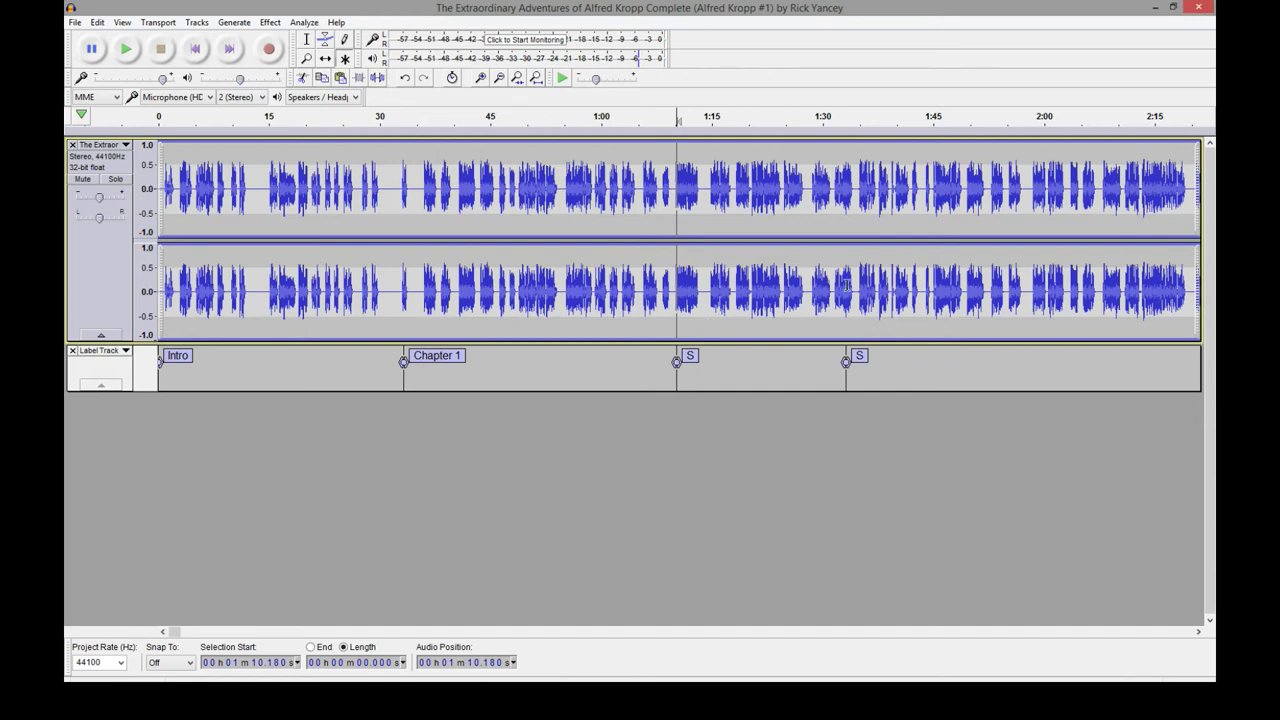
click(836, 291)
key(space)
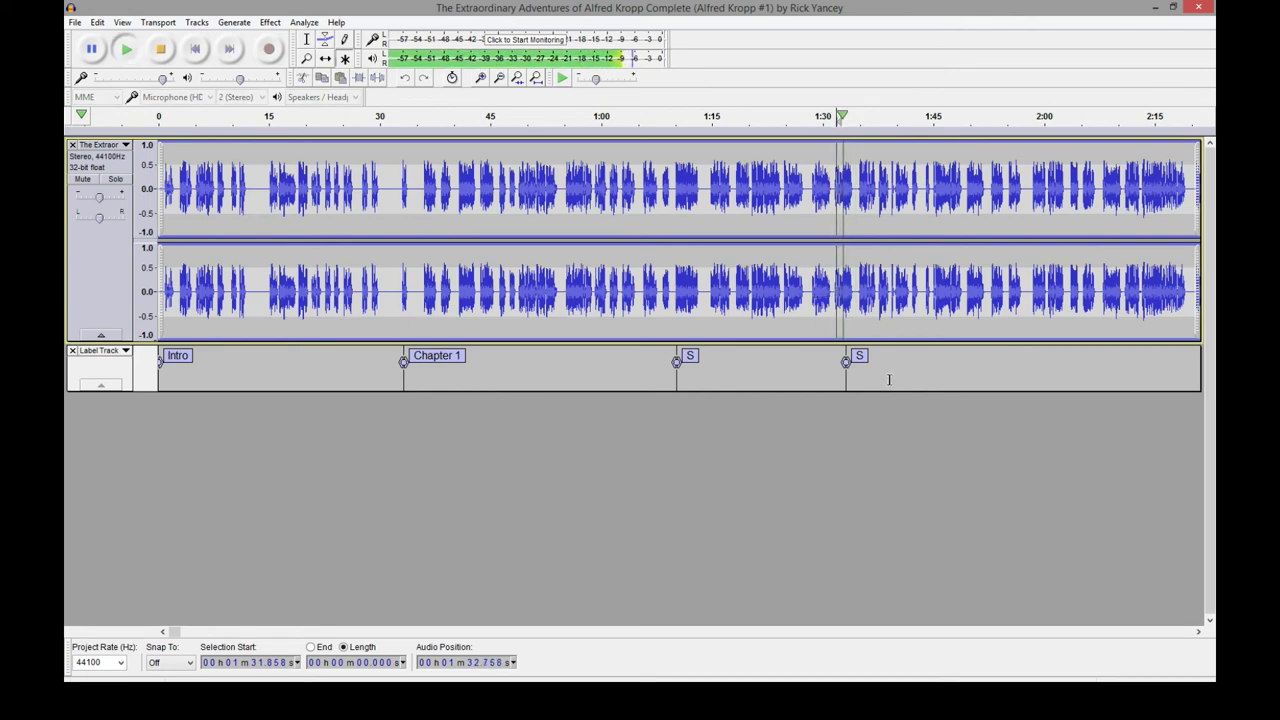
key(space)
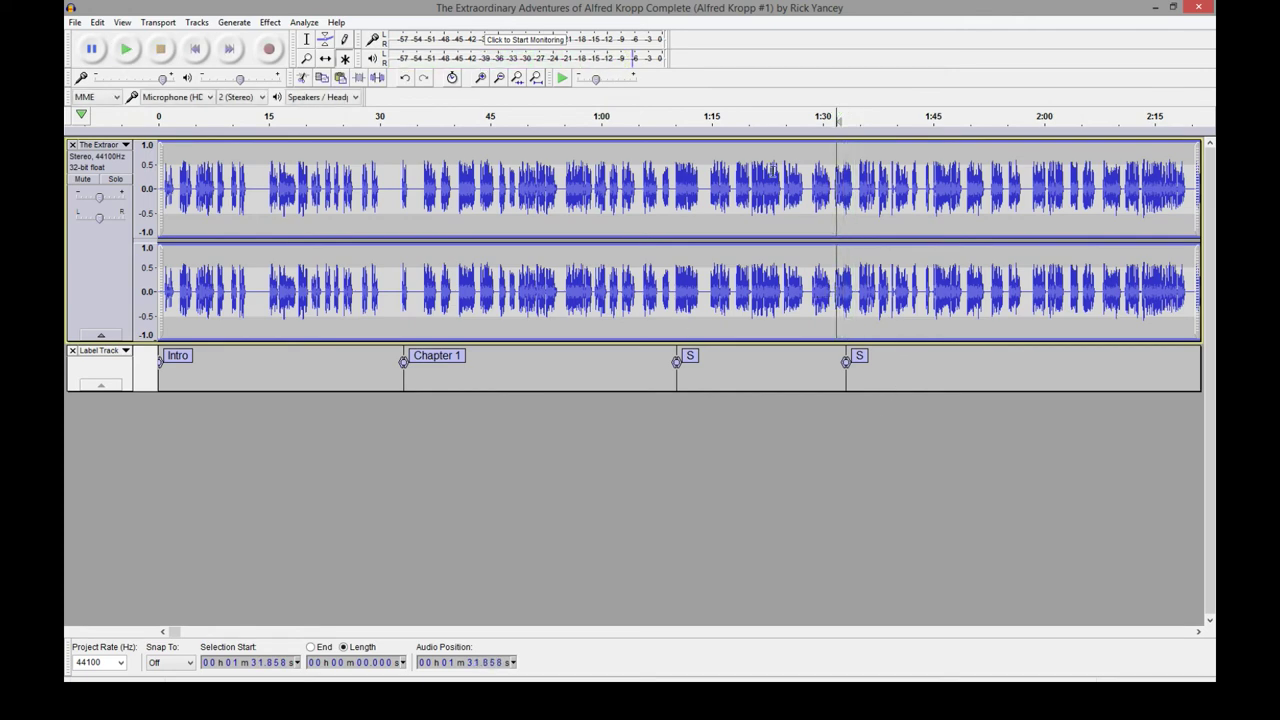
Zoom out, enlarge the label track, and rename the S label at about 21:22 to 'Chap 3'.
click(499, 79)
click(500, 80)
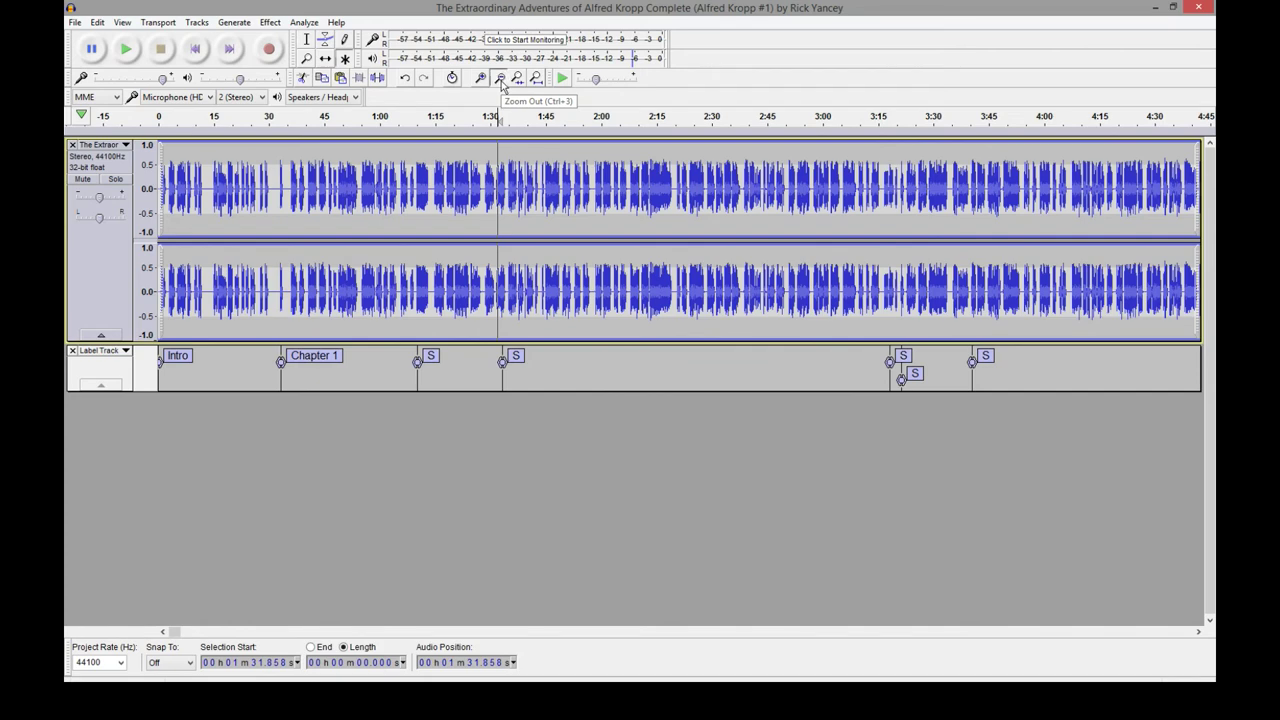
click(500, 80)
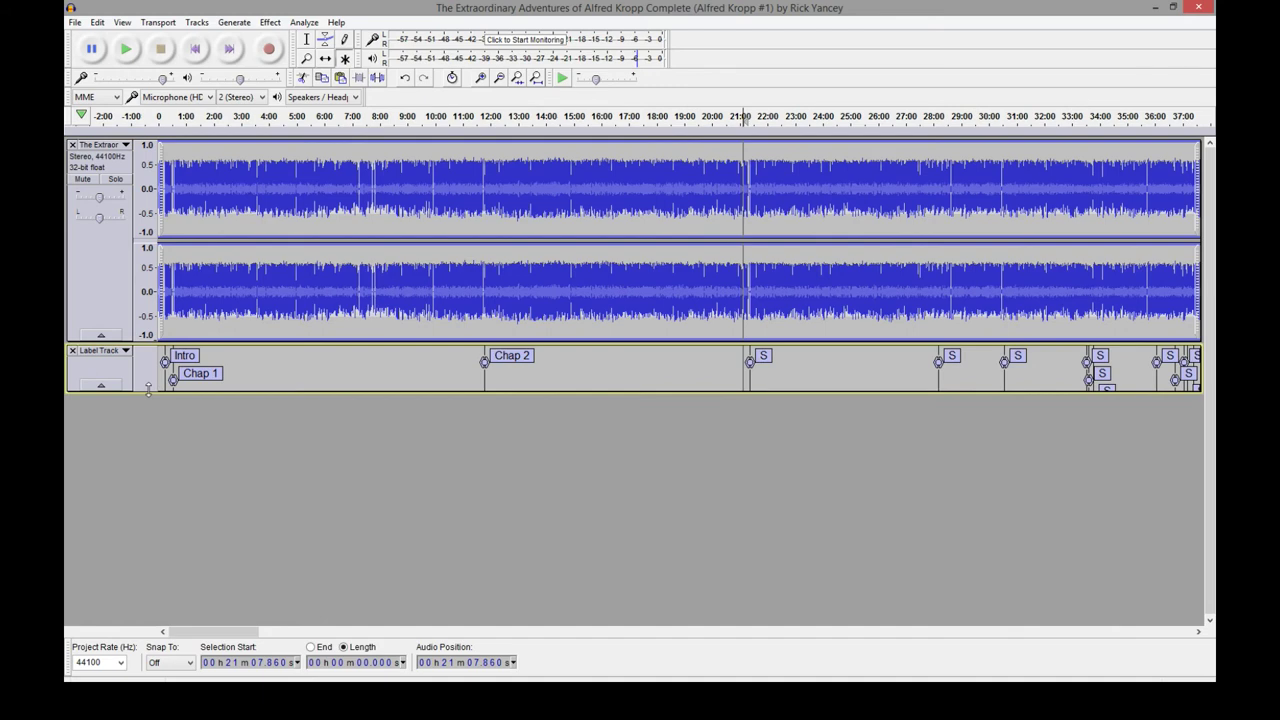
drag(148, 391, 209, 476)
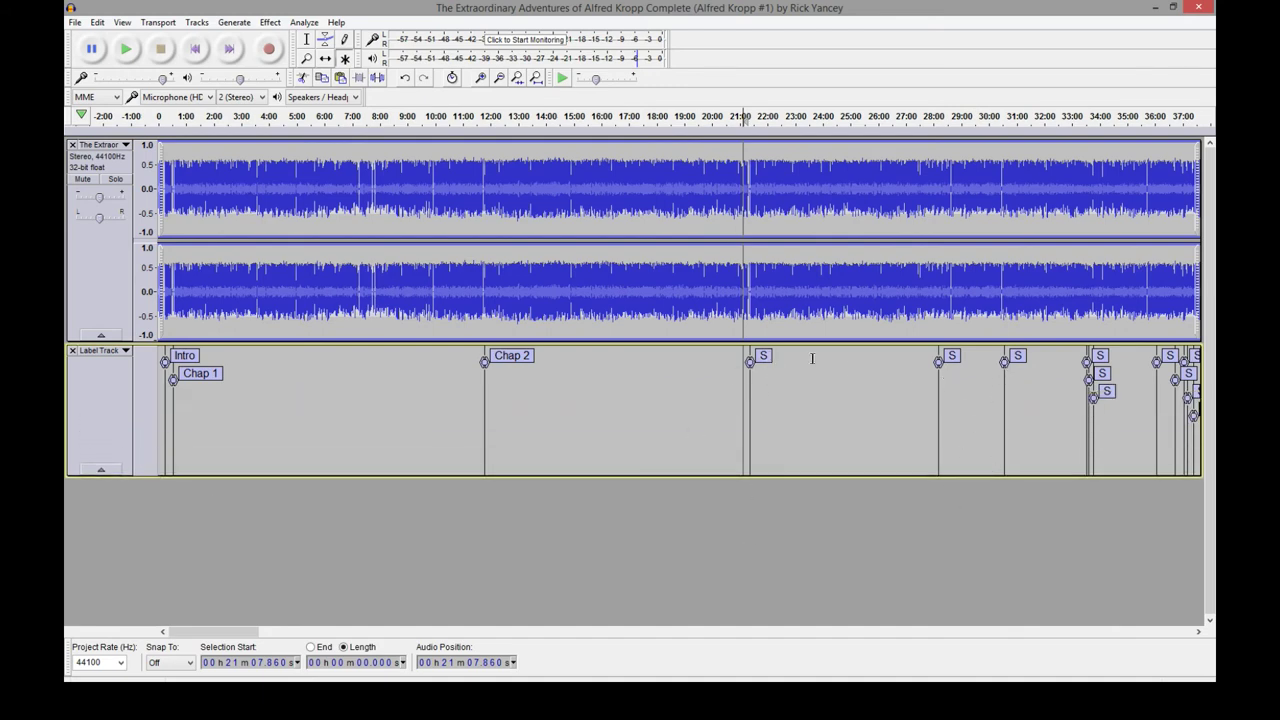
click(763, 356)
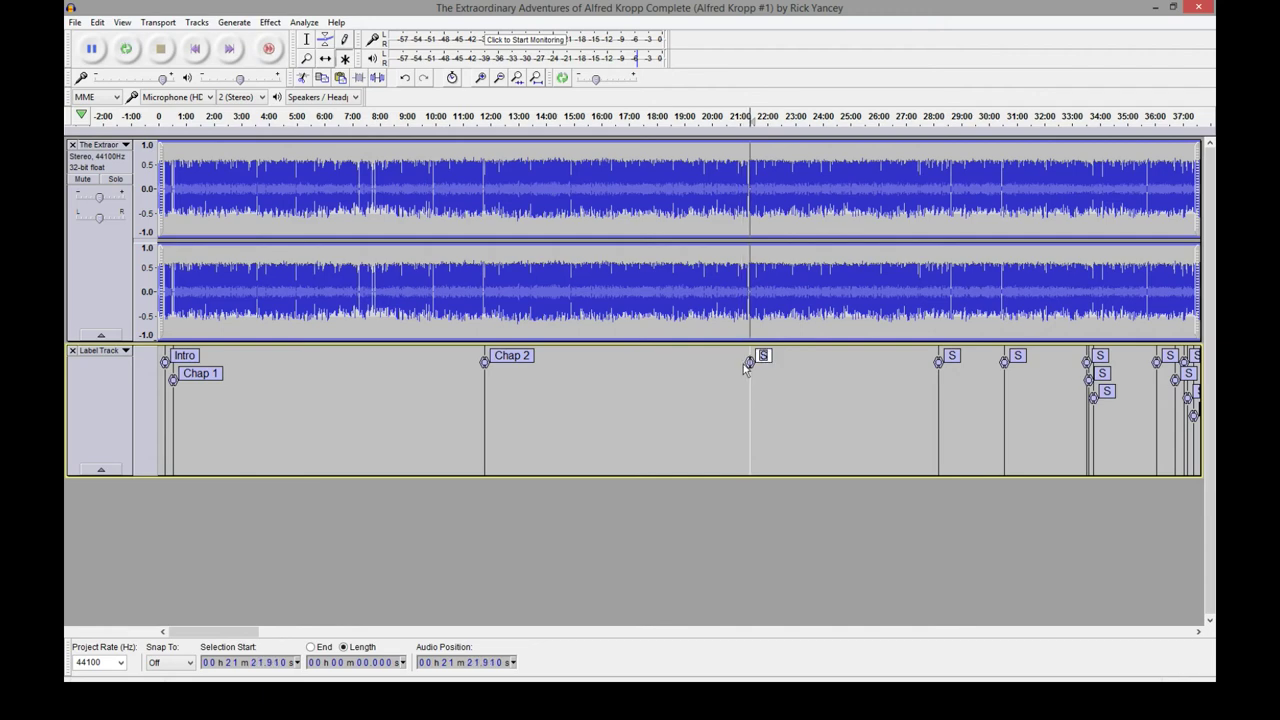
text(Chap 3)
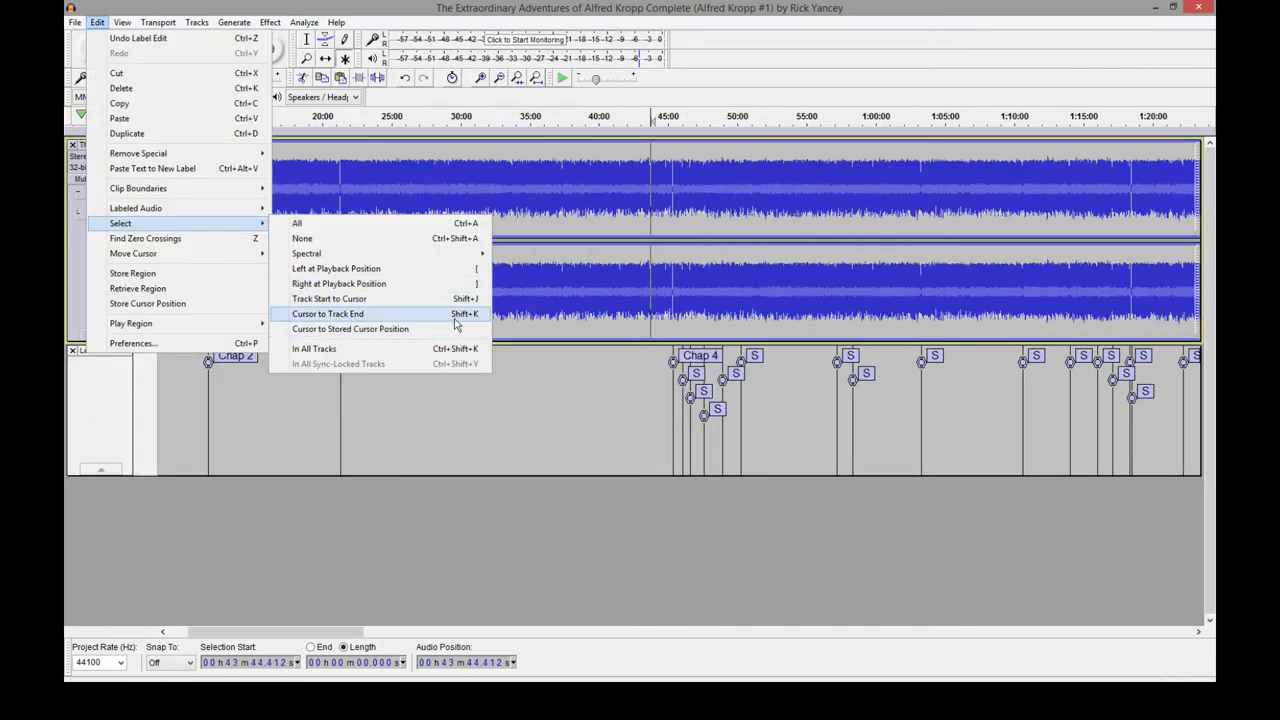
Delete all audio from 45:23 to the end of the track.
click(677, 300)
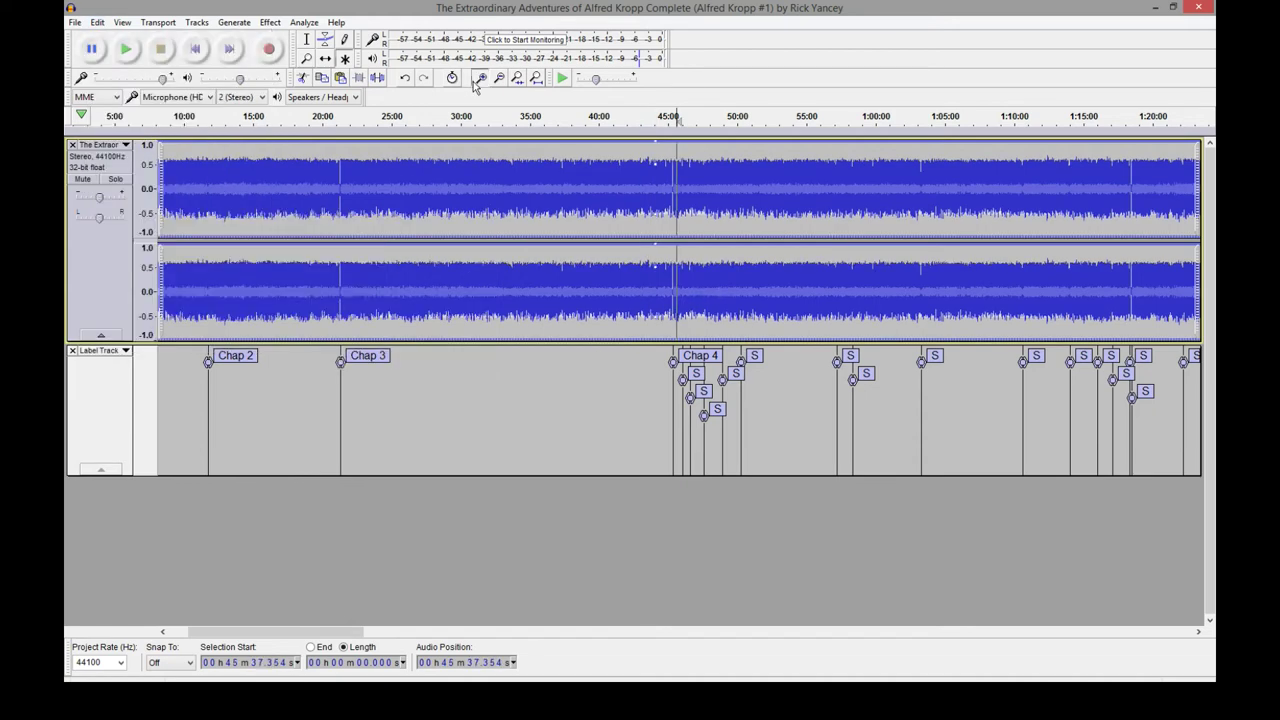
key(ctrl+1)
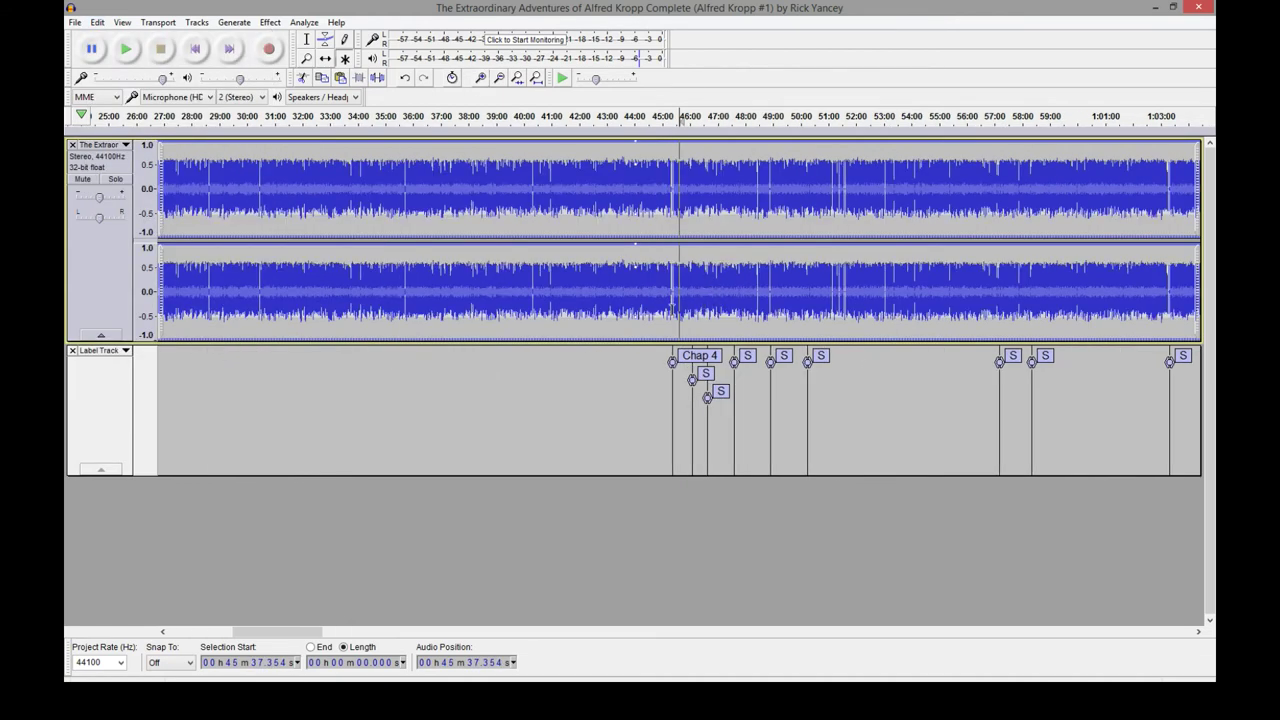
click(672, 300)
key(shift+k)
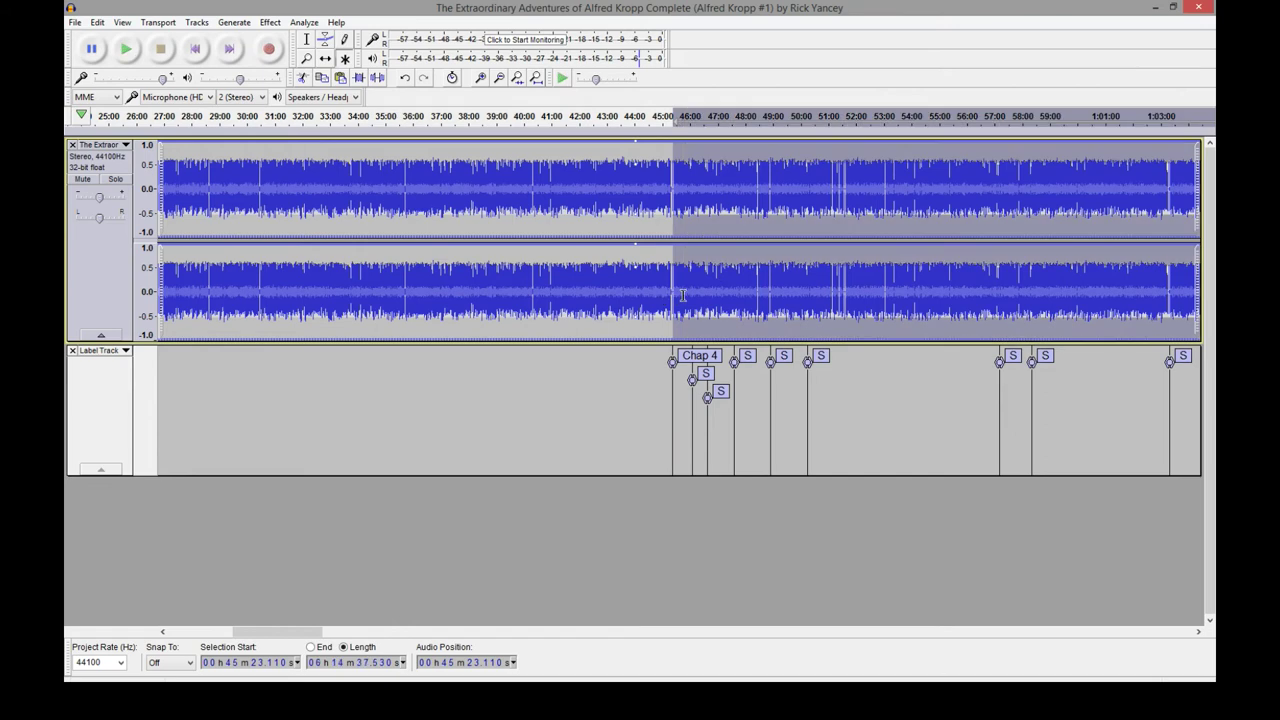
key(Delete)
click(678, 295)
key(ctrl+3)
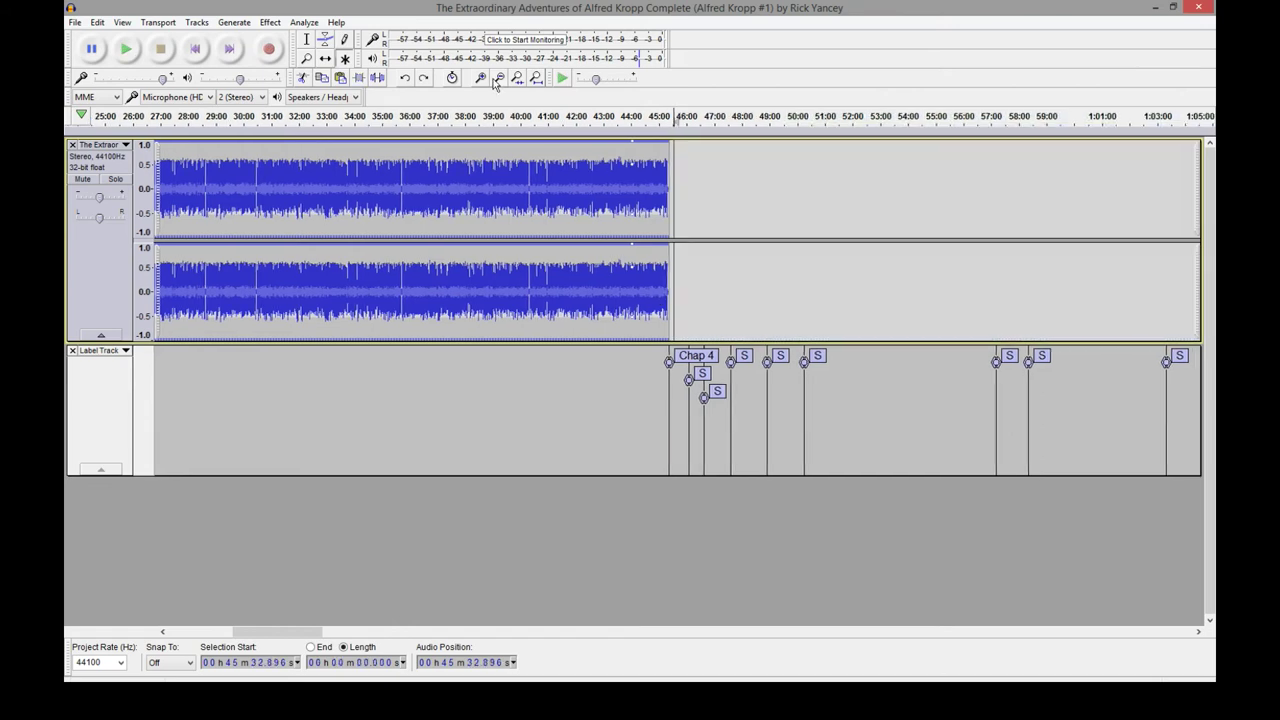
Zoom out and delete the leftover S labels within the selected time range.
click(504, 83)
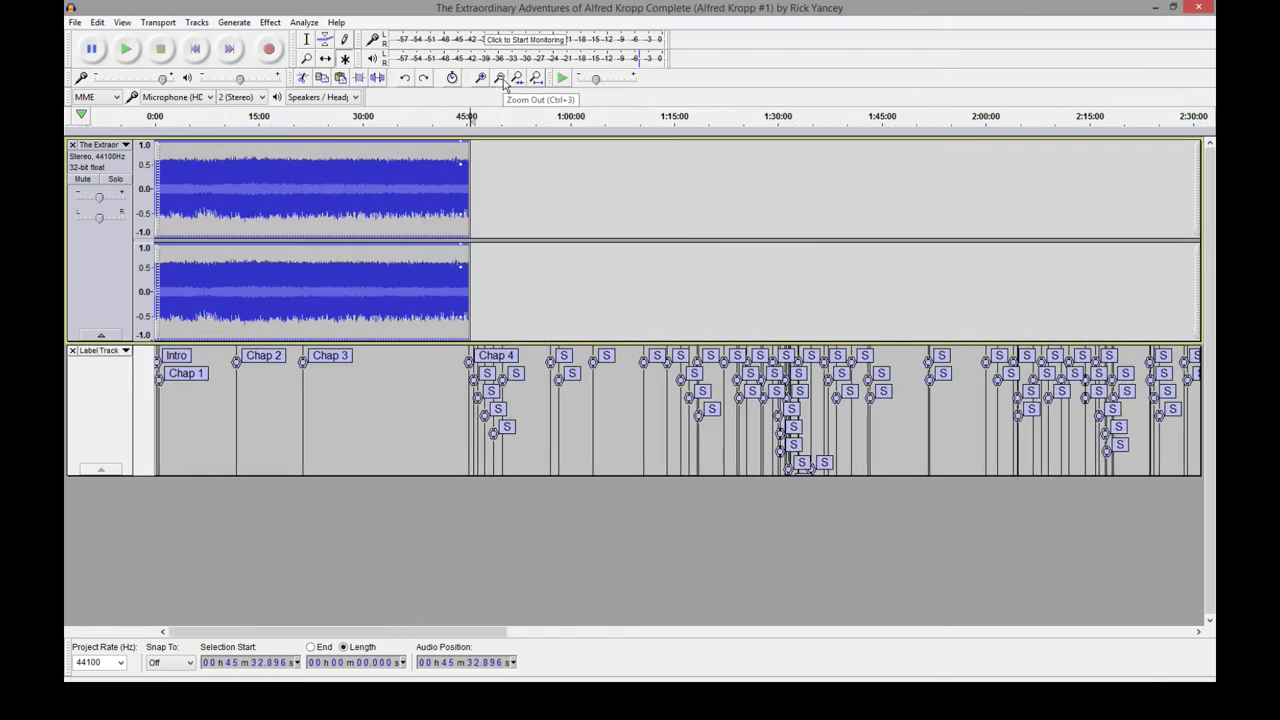
click(504, 83)
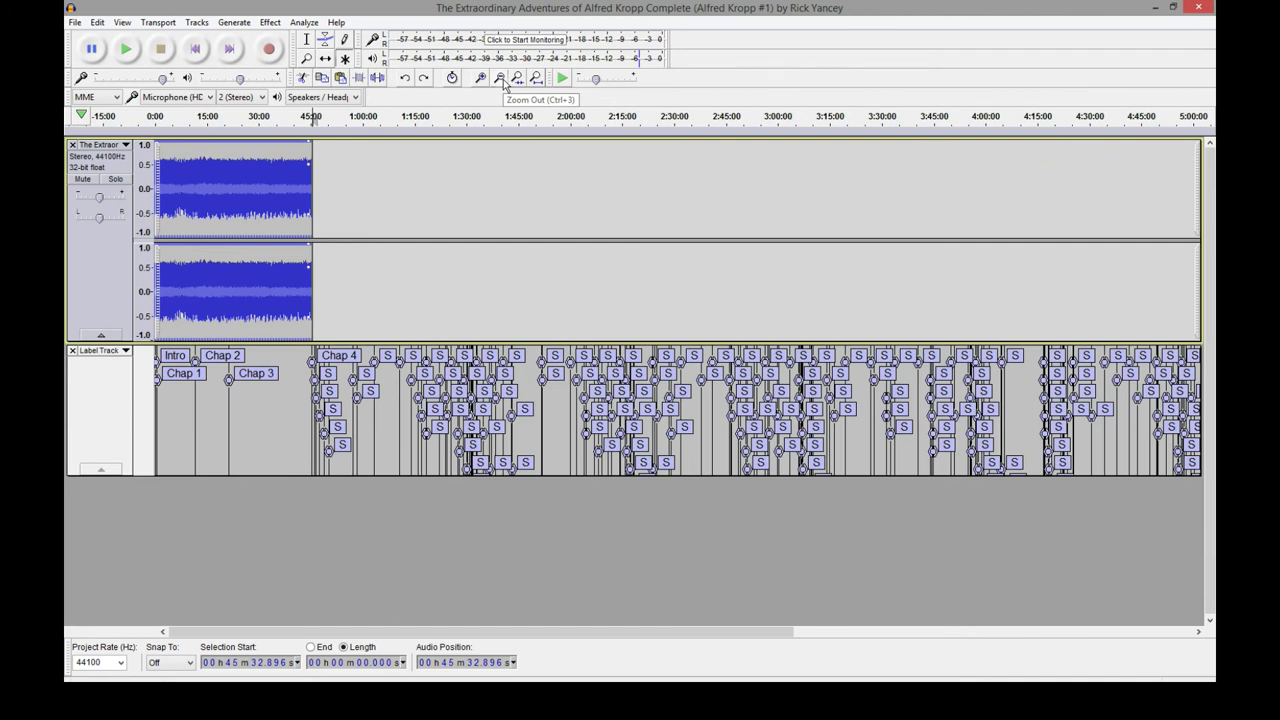
click(504, 83)
mouse_move(950, 449)
mouse_down()
mouse_move(455, 420)
mouse_move(234, 384)
mouse_up()
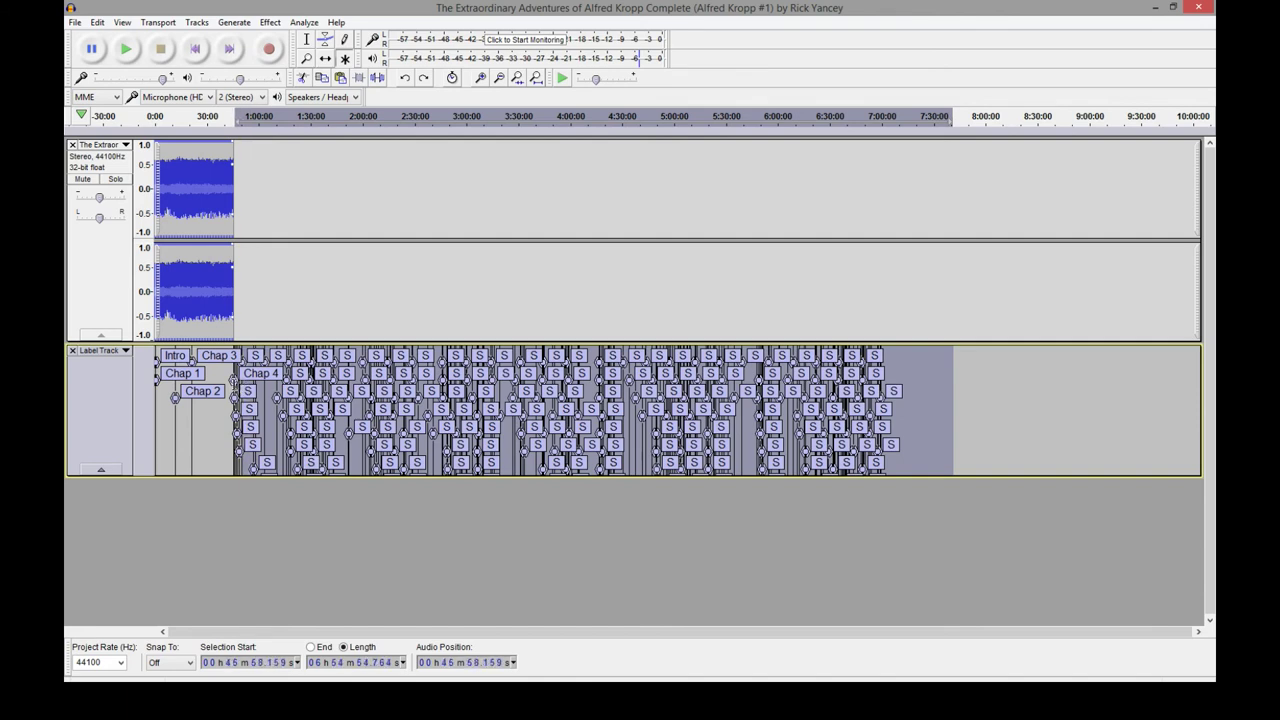
key(Delete)
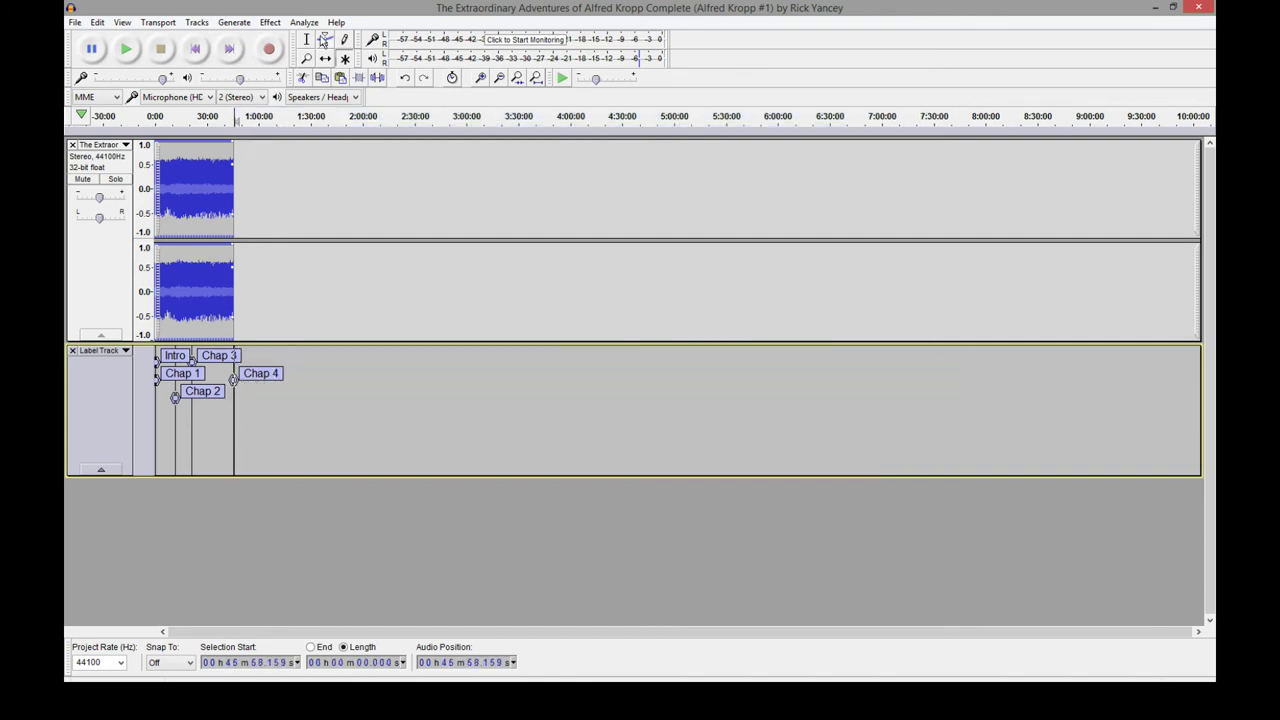
Zoom in and delete the Chap 4 label via its context menu.
click(479, 78)
click(479, 78)
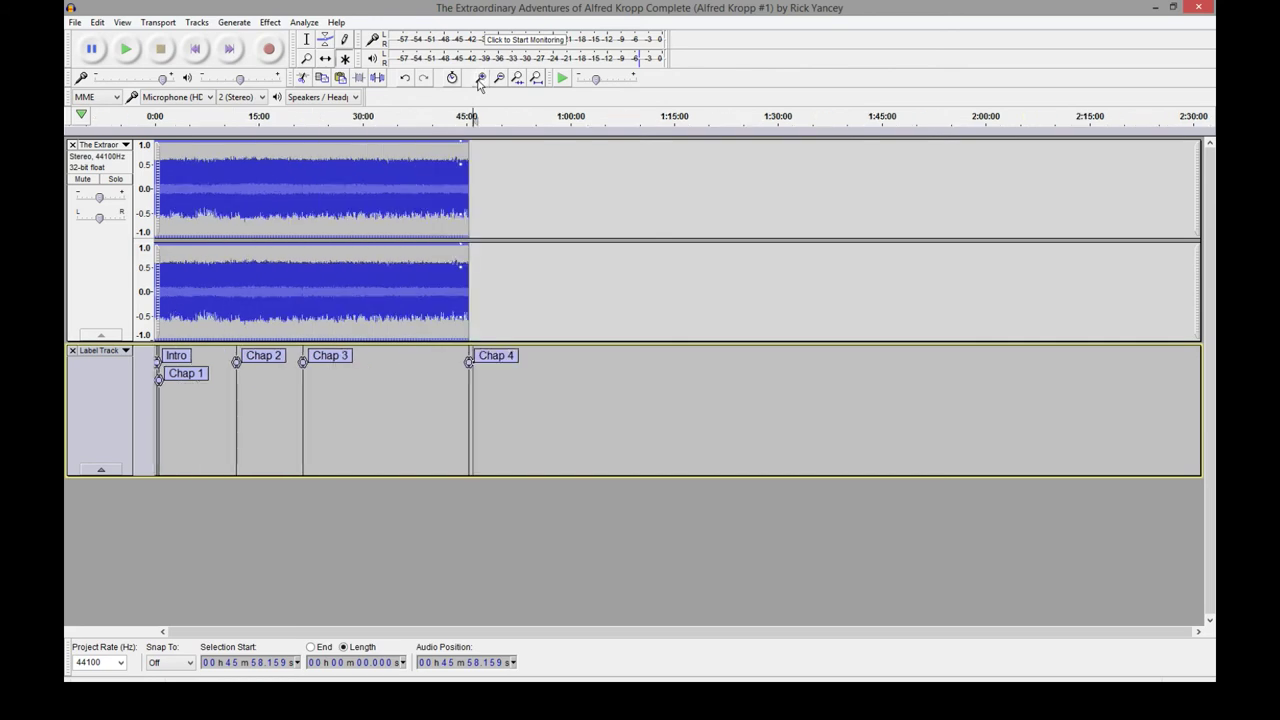
click(479, 78)
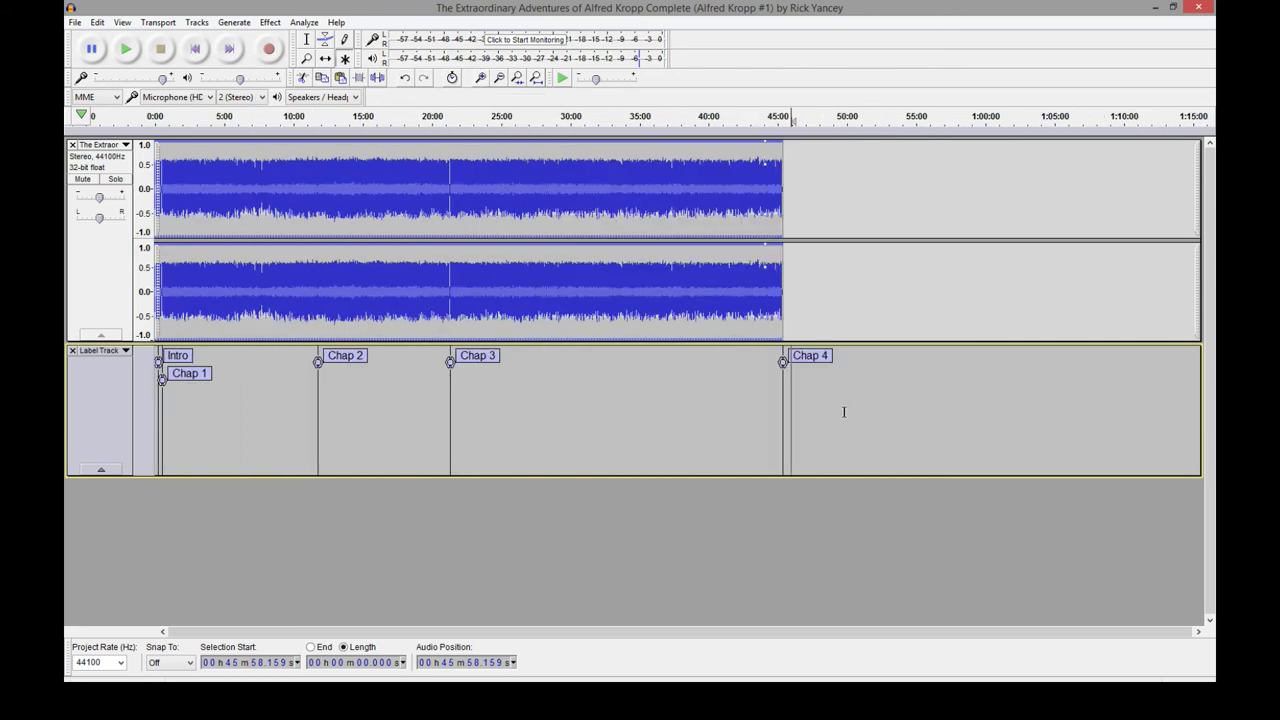
click(810, 357)
right_click(817, 361)
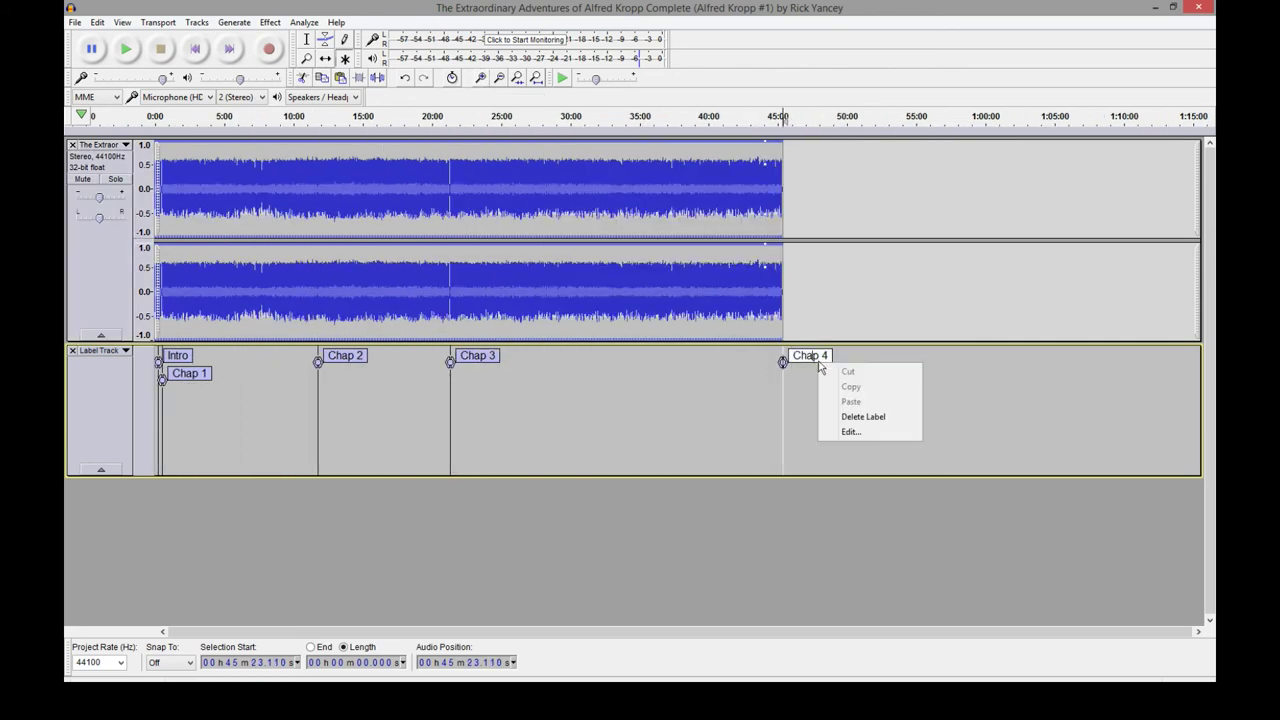
click(862, 418)
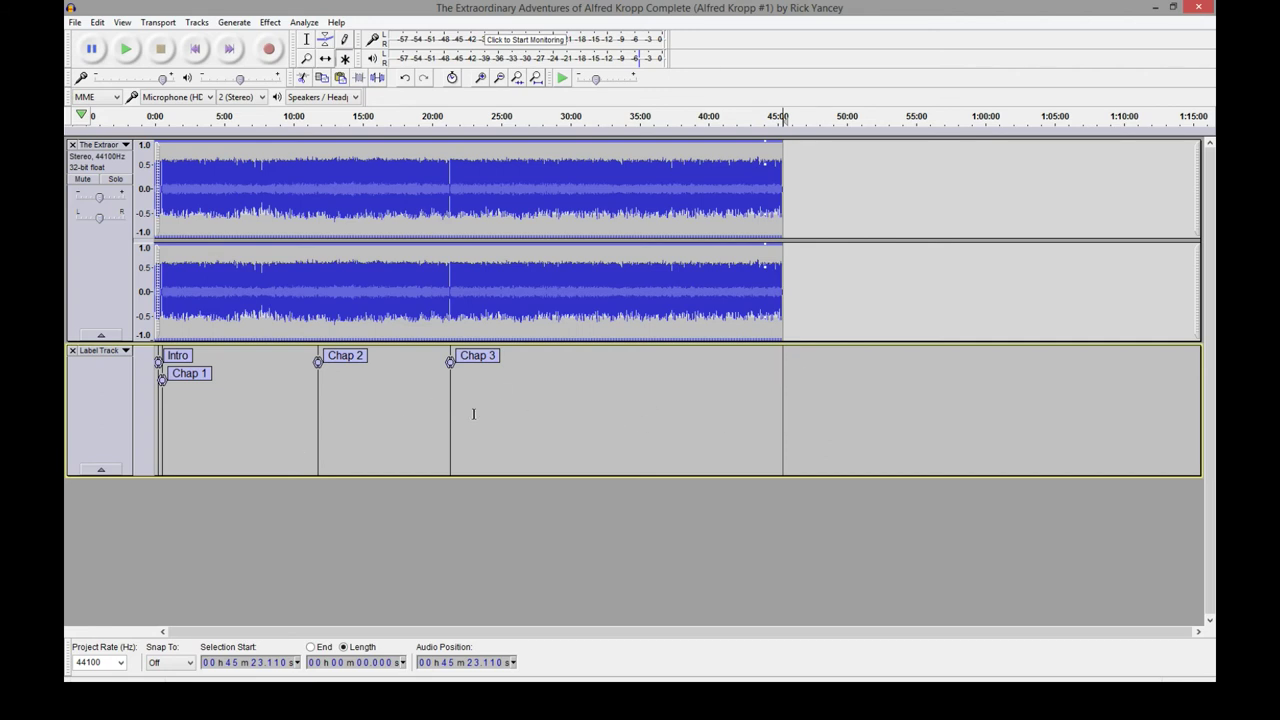
Export Multiple as MP3 files split and named by labels, confirming the Chap 2 and Chap 3 tags.
click(74, 22)
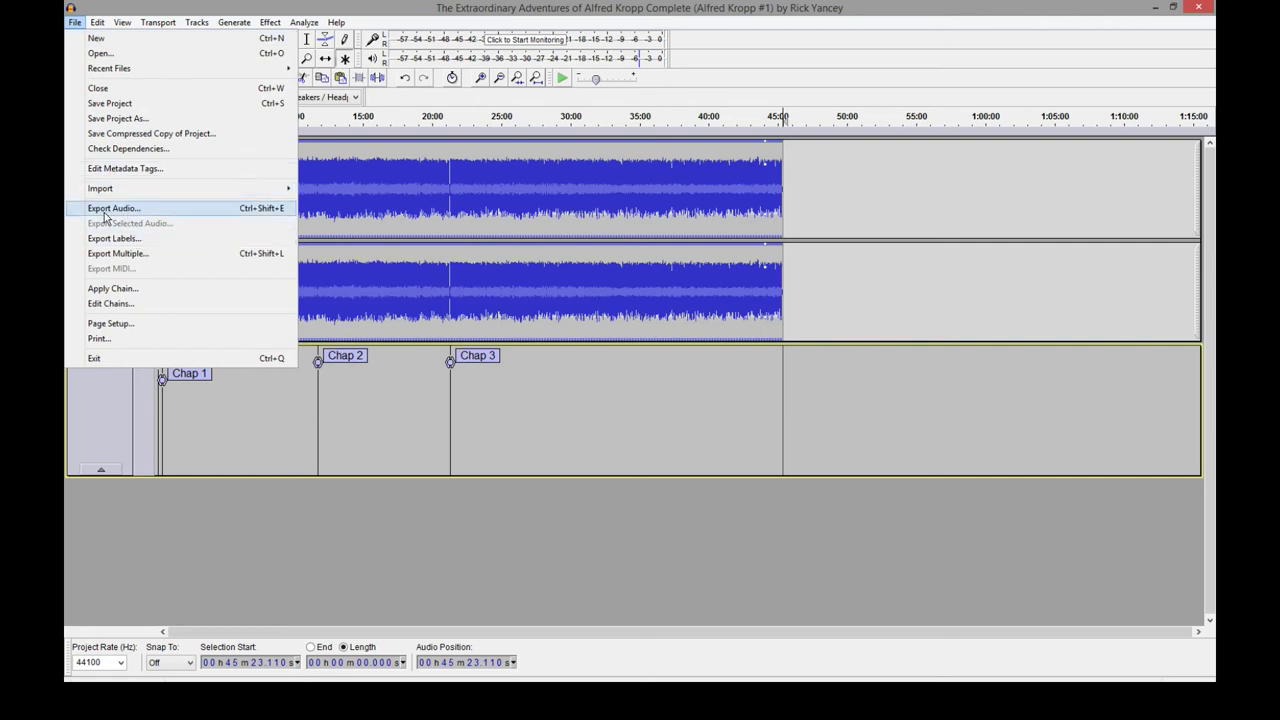
click(118, 253)
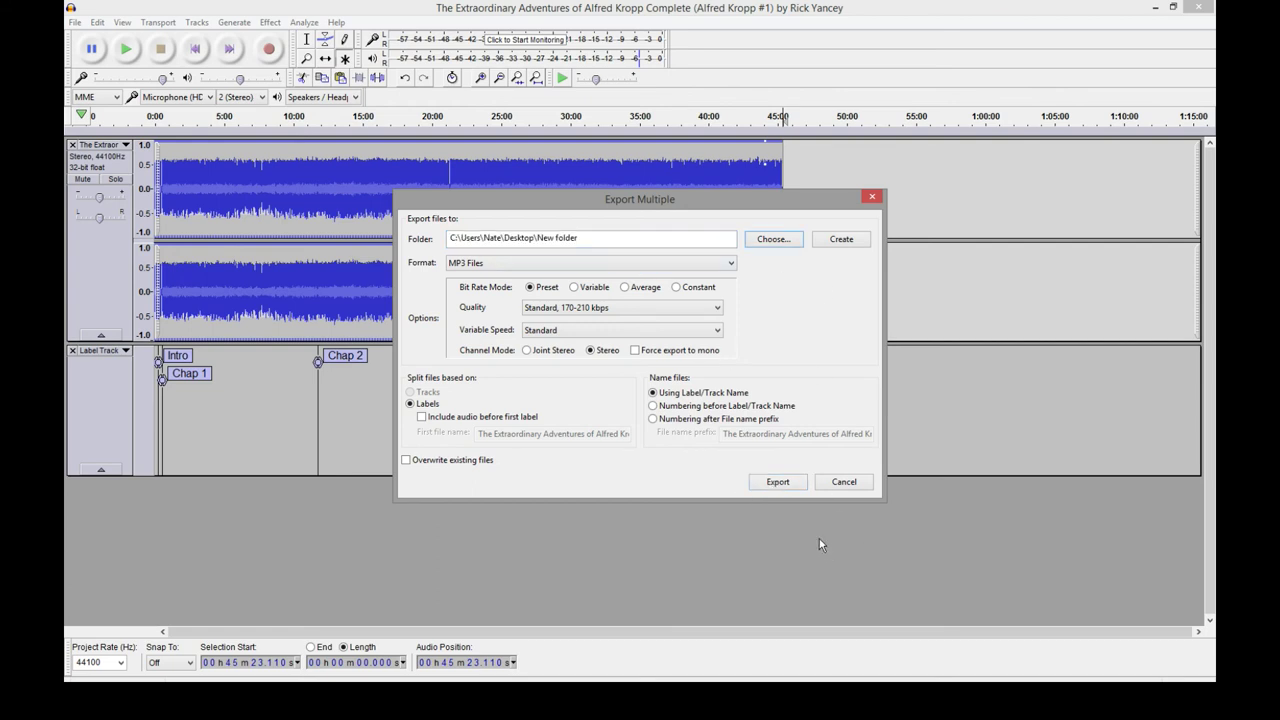
click(772, 485)
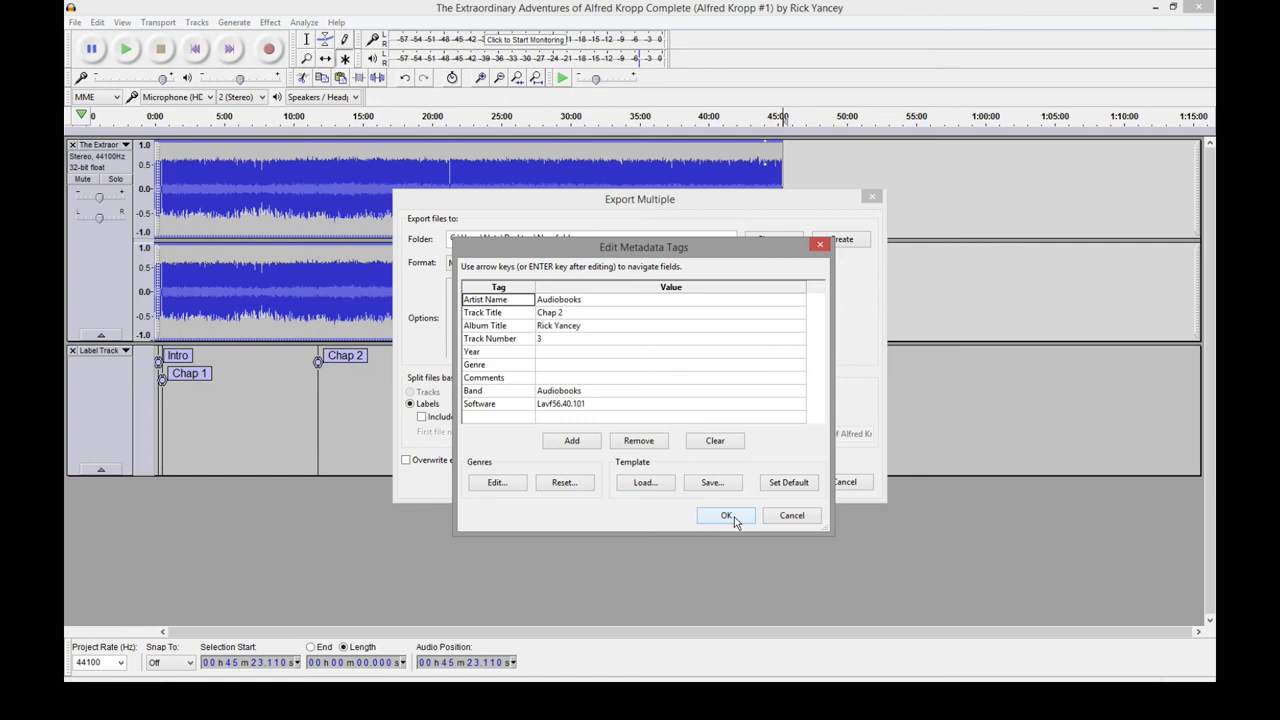
click(729, 517)
click(726, 516)
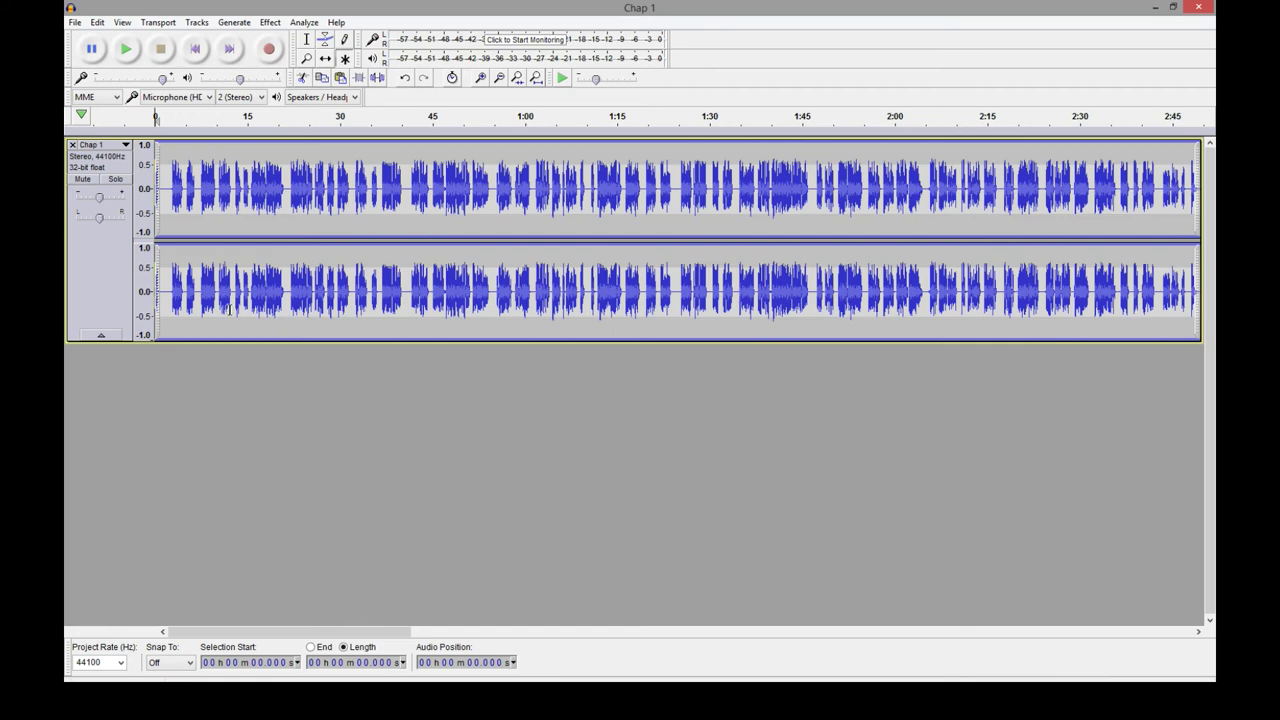
Export Chap 1 as MP3 Files, then choose Download when asked for lame_enc.dll.
click(75, 22)
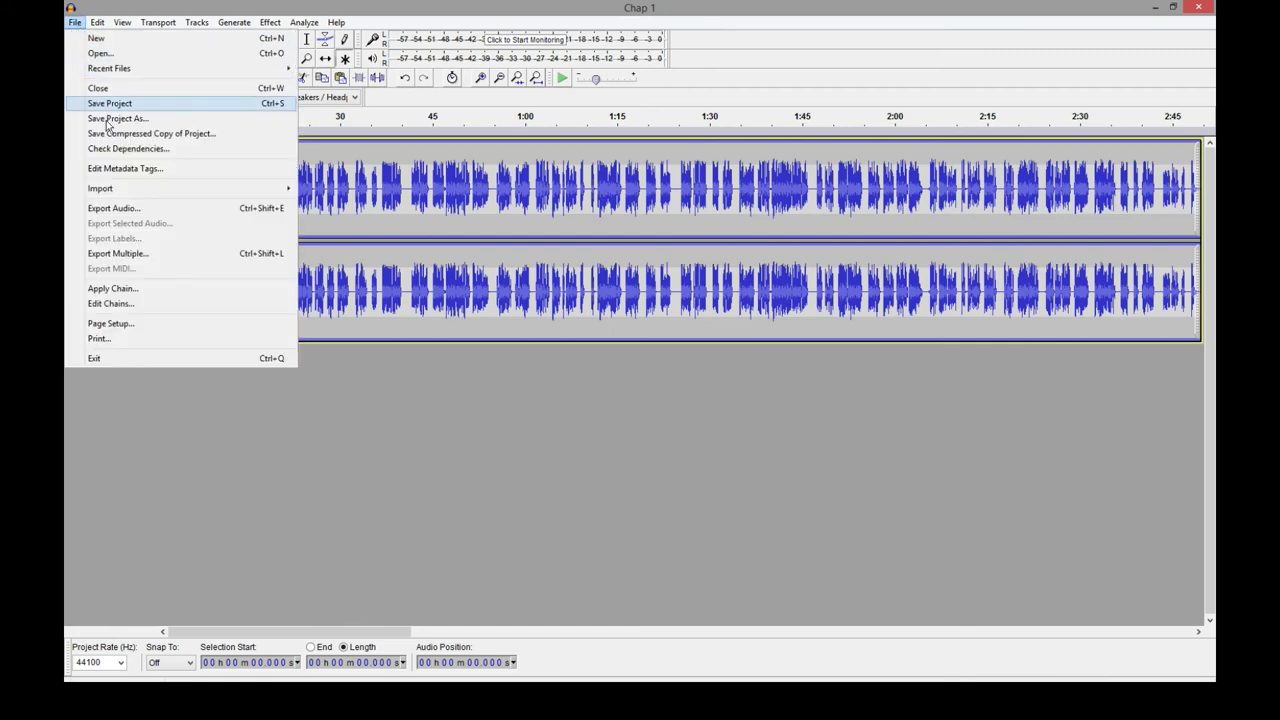
click(118, 208)
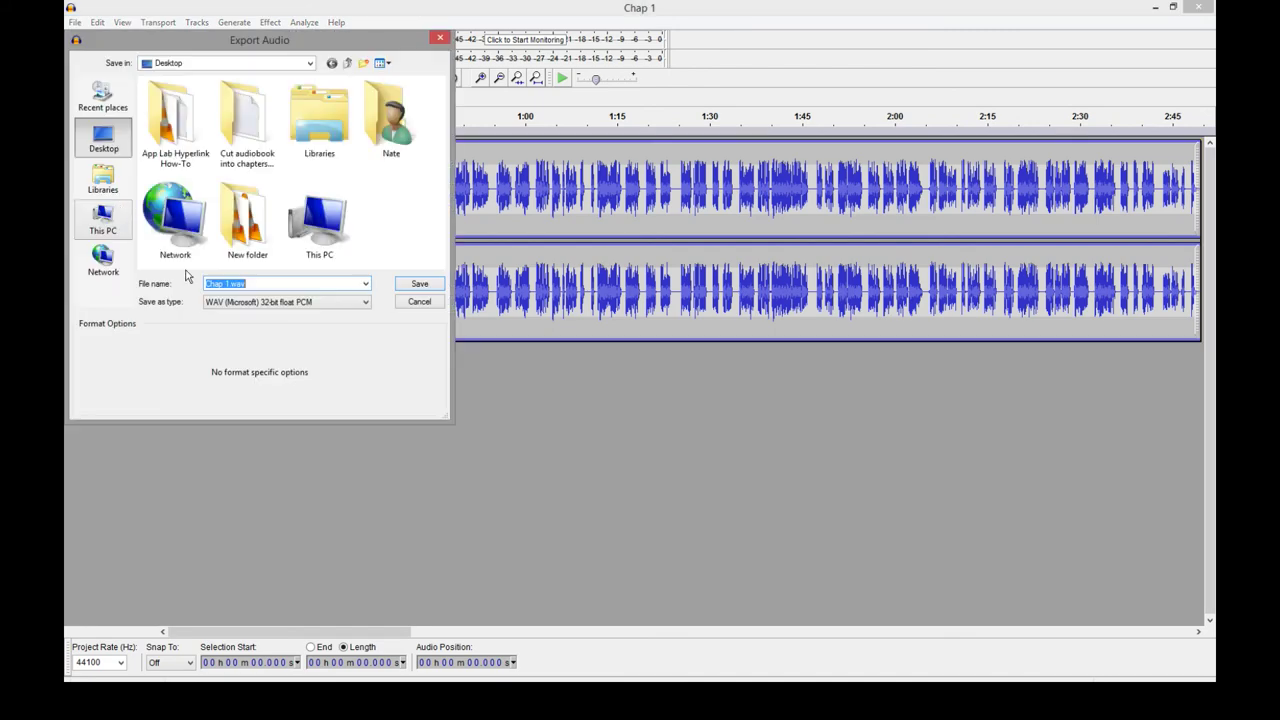
click(322, 302)
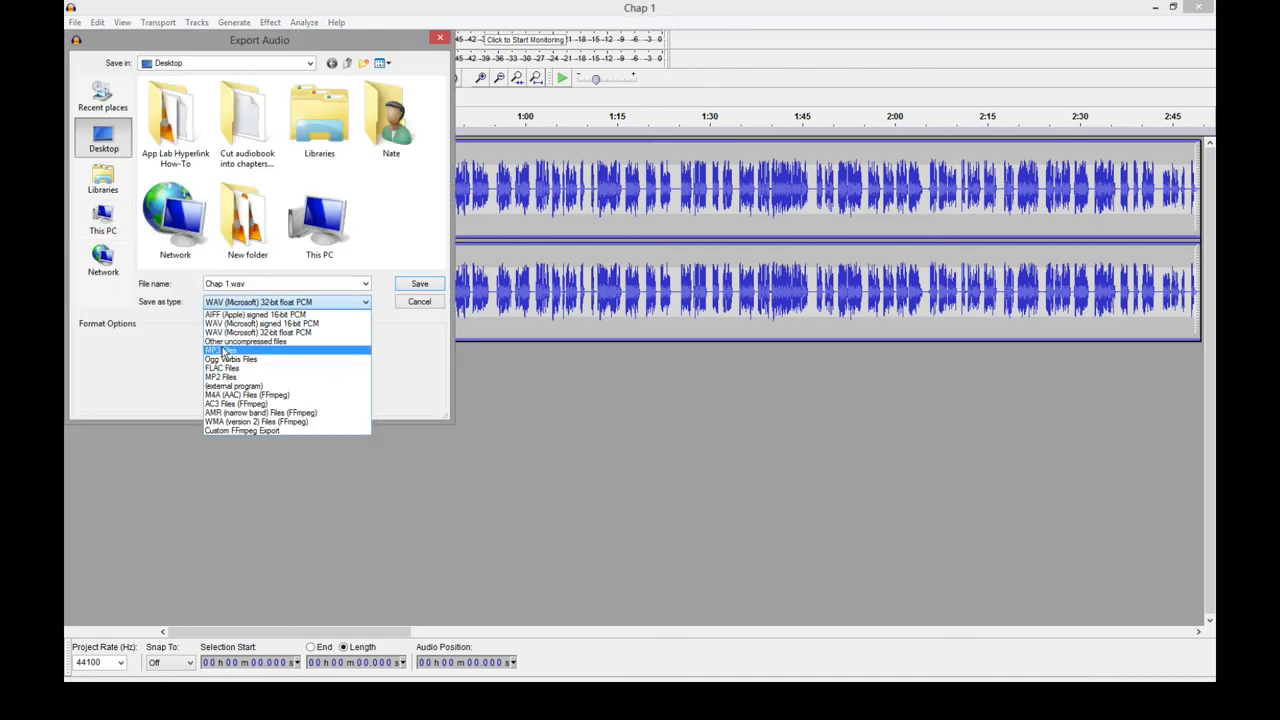
click(225, 350)
click(418, 285)
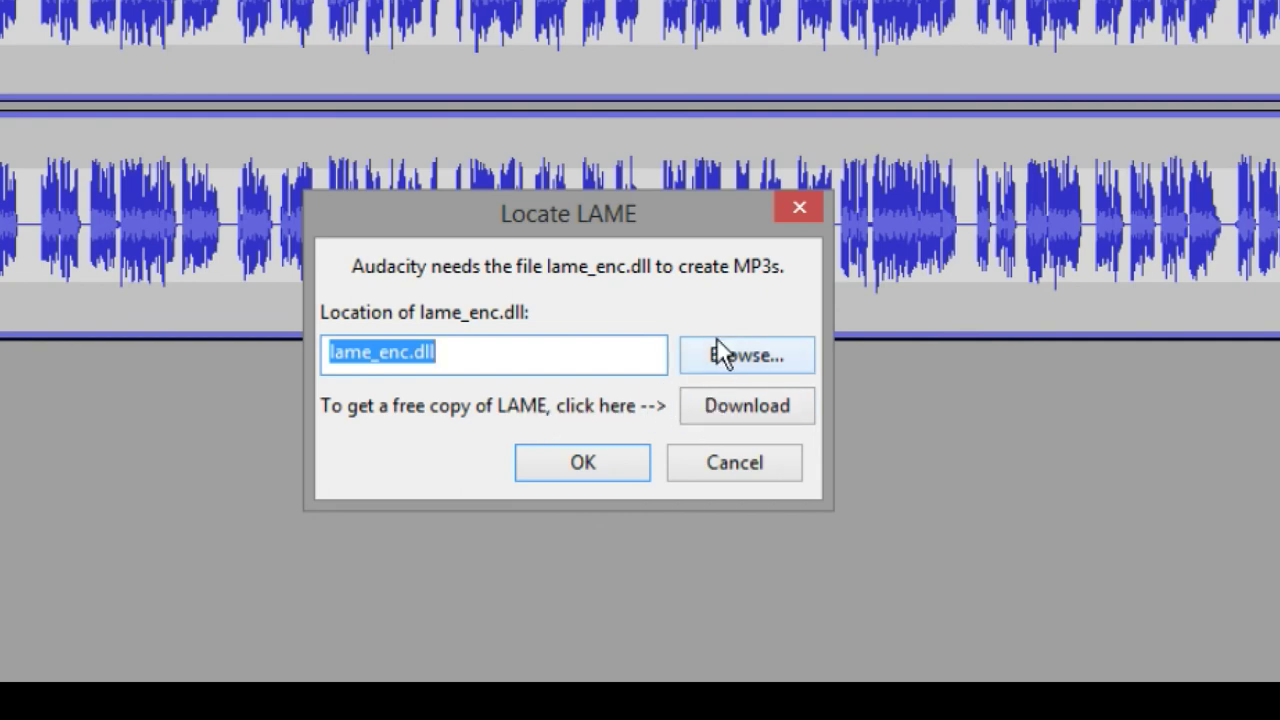
click(729, 412)
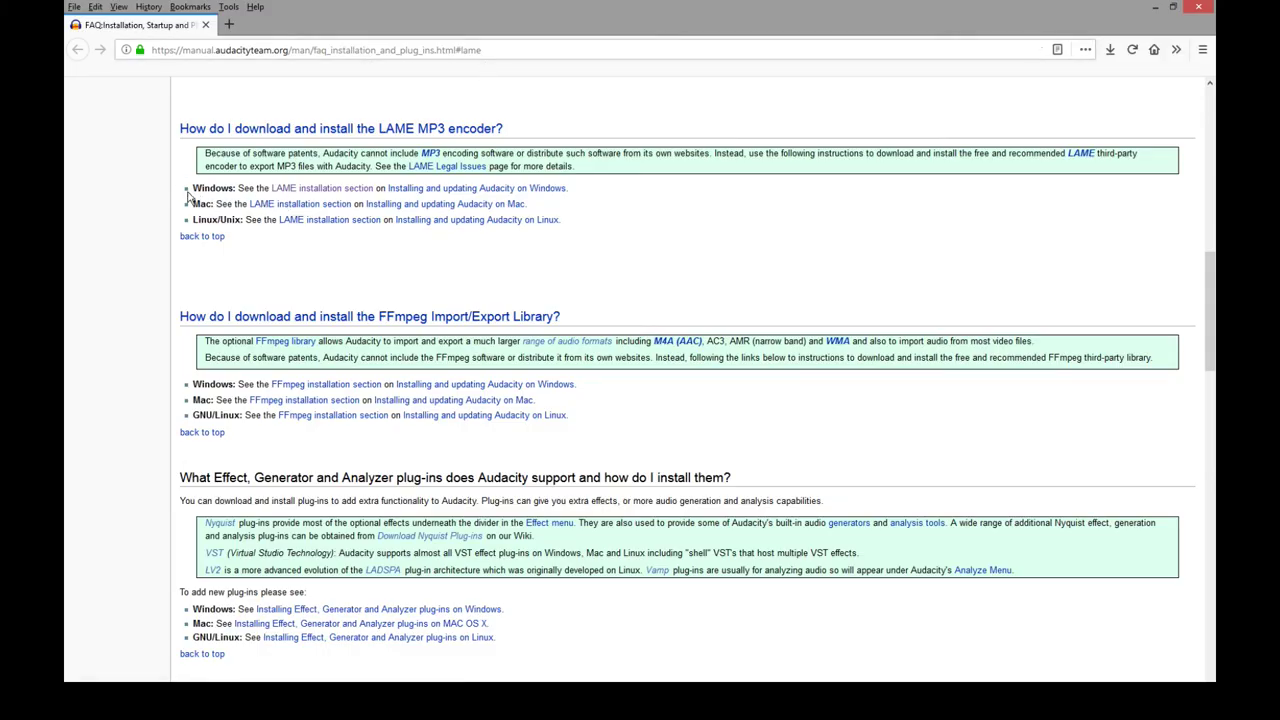
Open the Windows LAME installation instructions from the Audacity help page in a new tab.
right_click(324, 190)
click(386, 198)
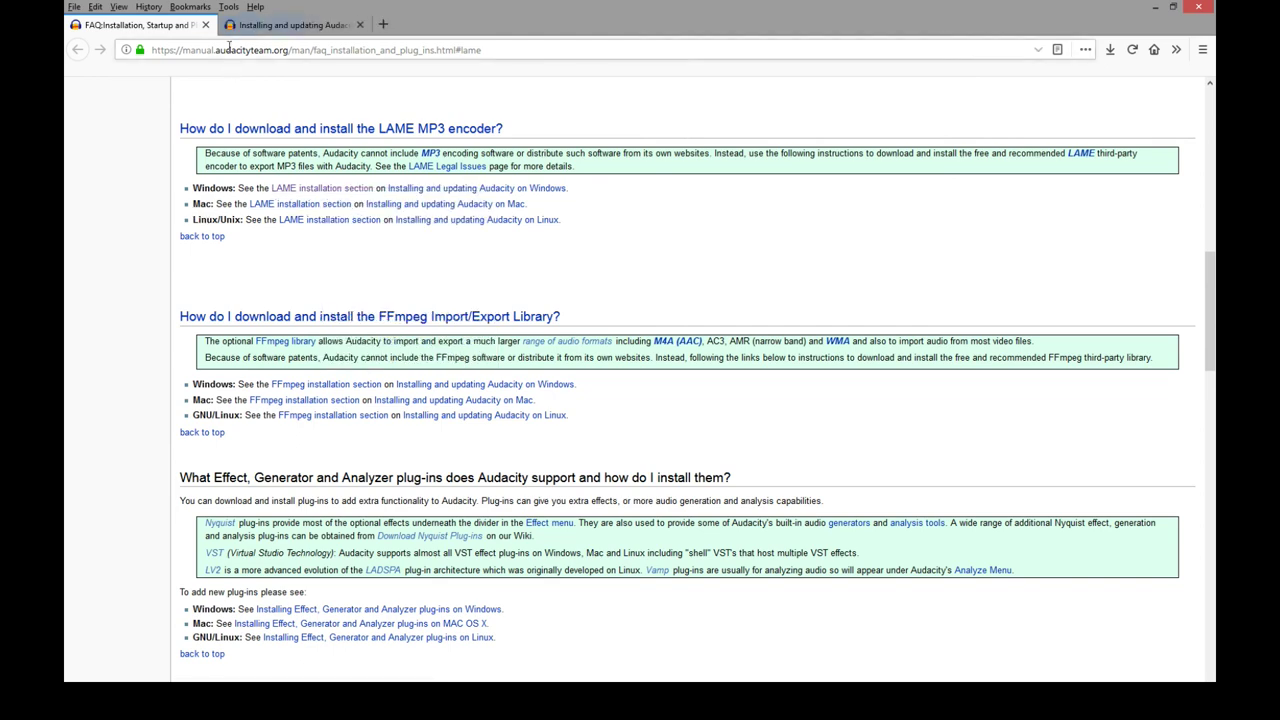
key(ctrl+Tab)
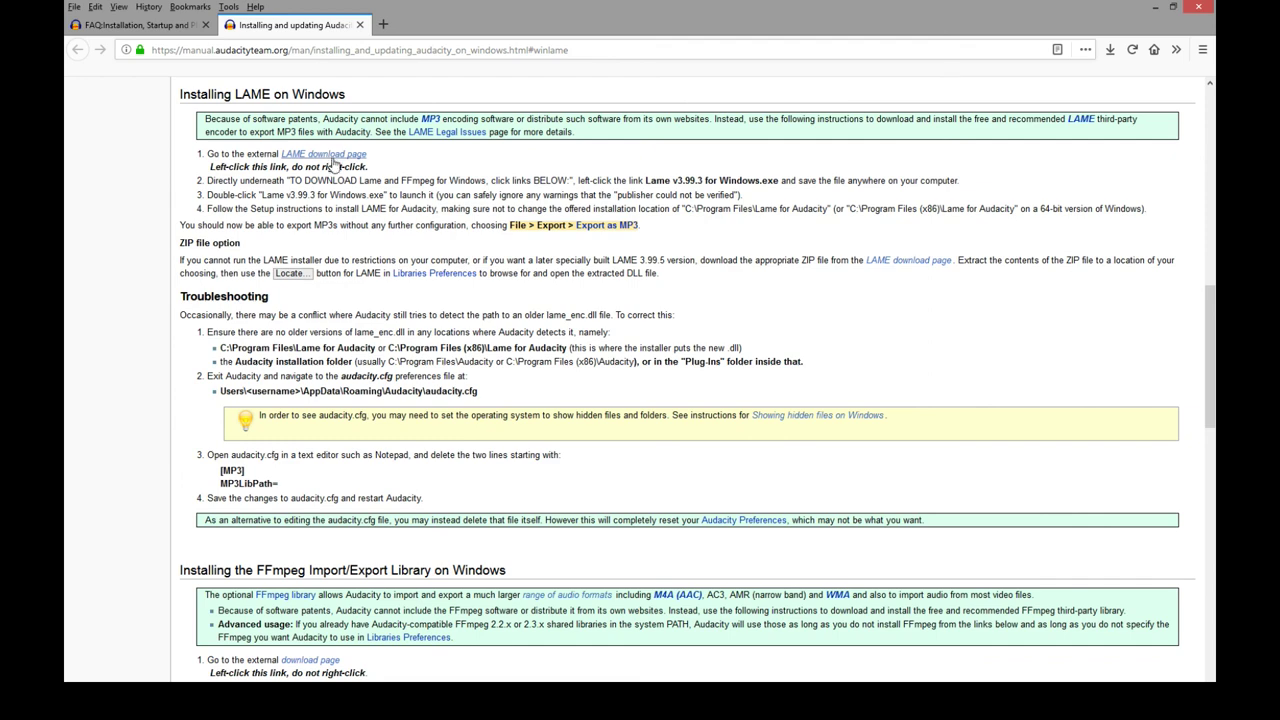
Open the LAME download page in a new tab and download Lame_v3.99.3_for_Windows.exe.
right_click(333, 160)
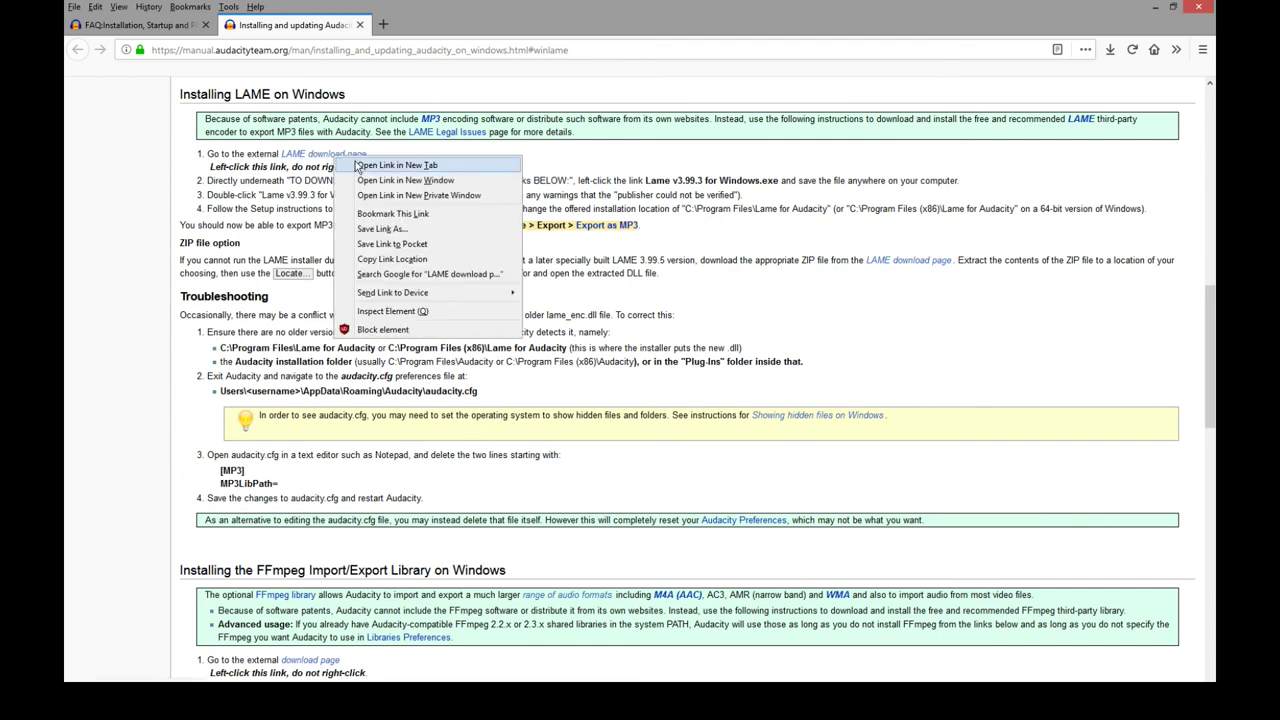
click(380, 166)
click(418, 30)
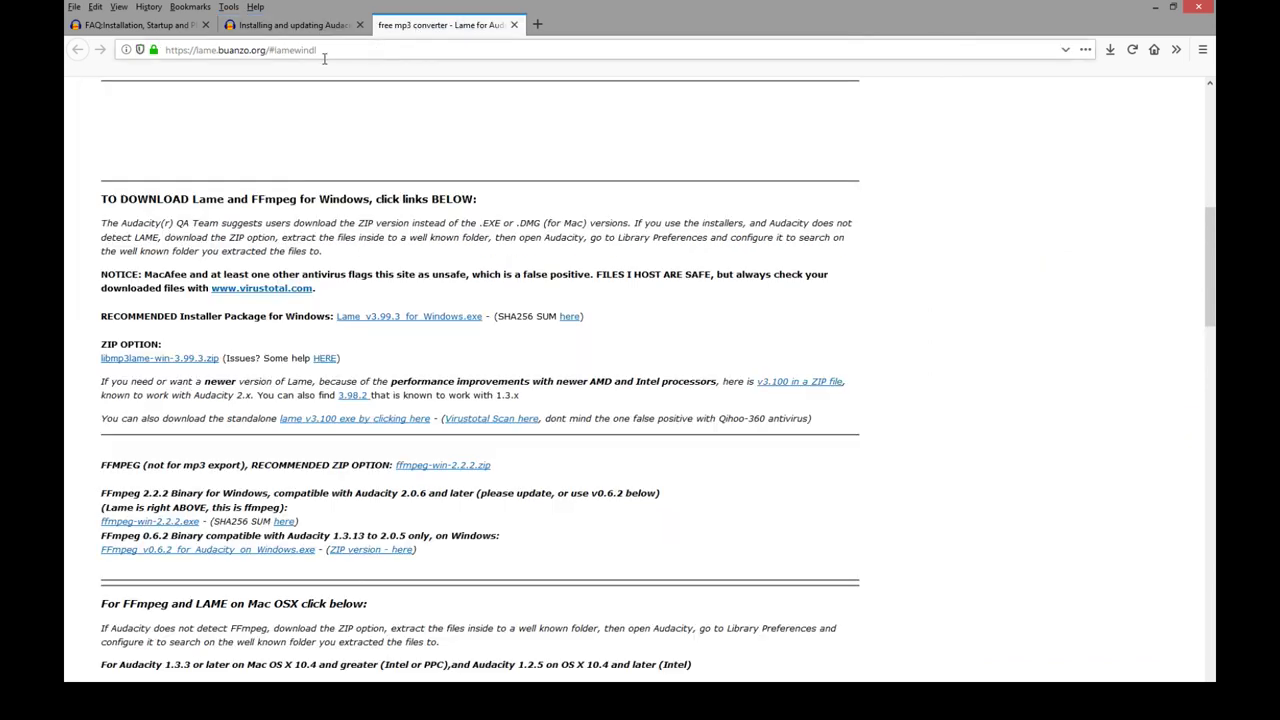
click(240, 50)
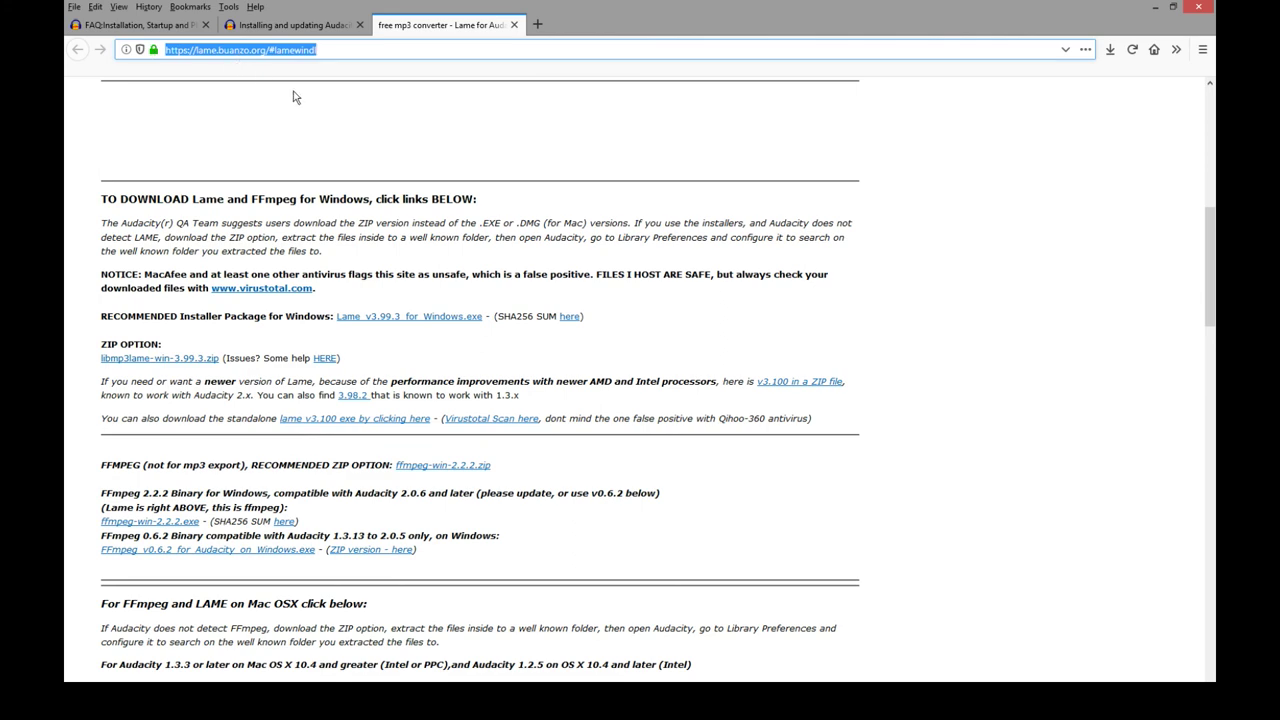
click(380, 318)
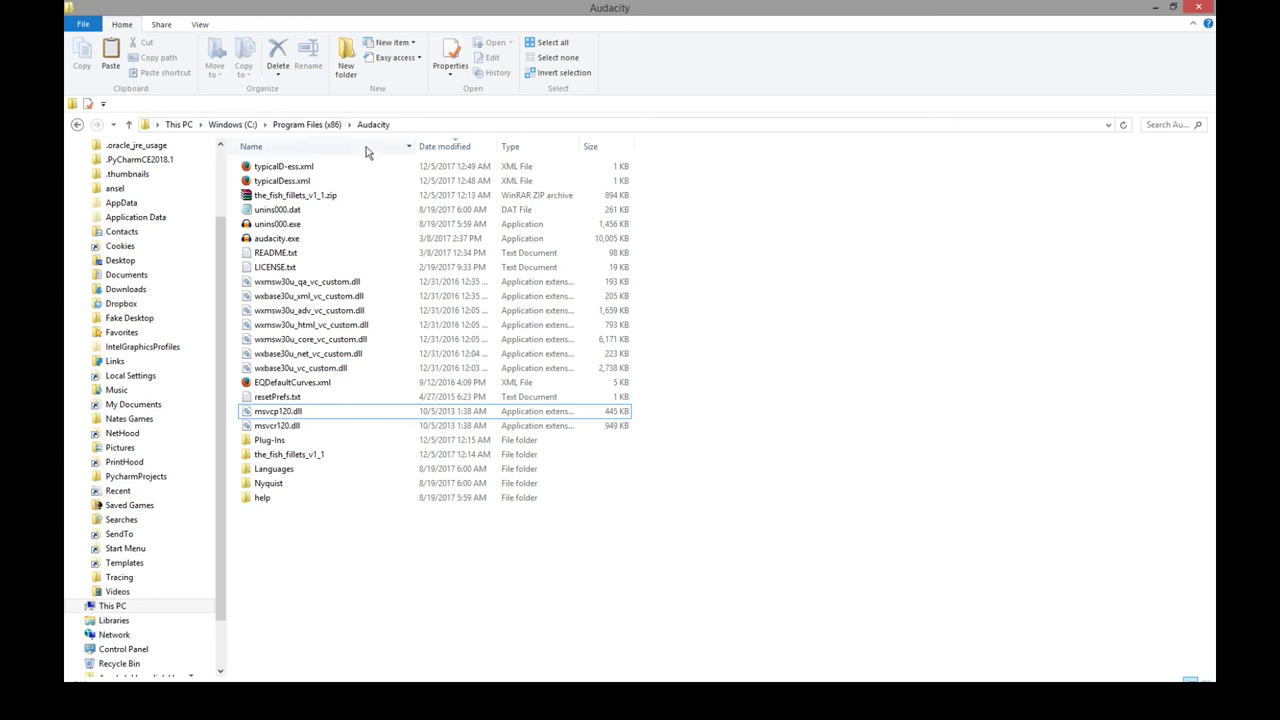
Paste lame_enc.dll into C:\Program Files (x86)\Audacity, granting administrator permission.
right_click(380, 598)
click(420, 476)
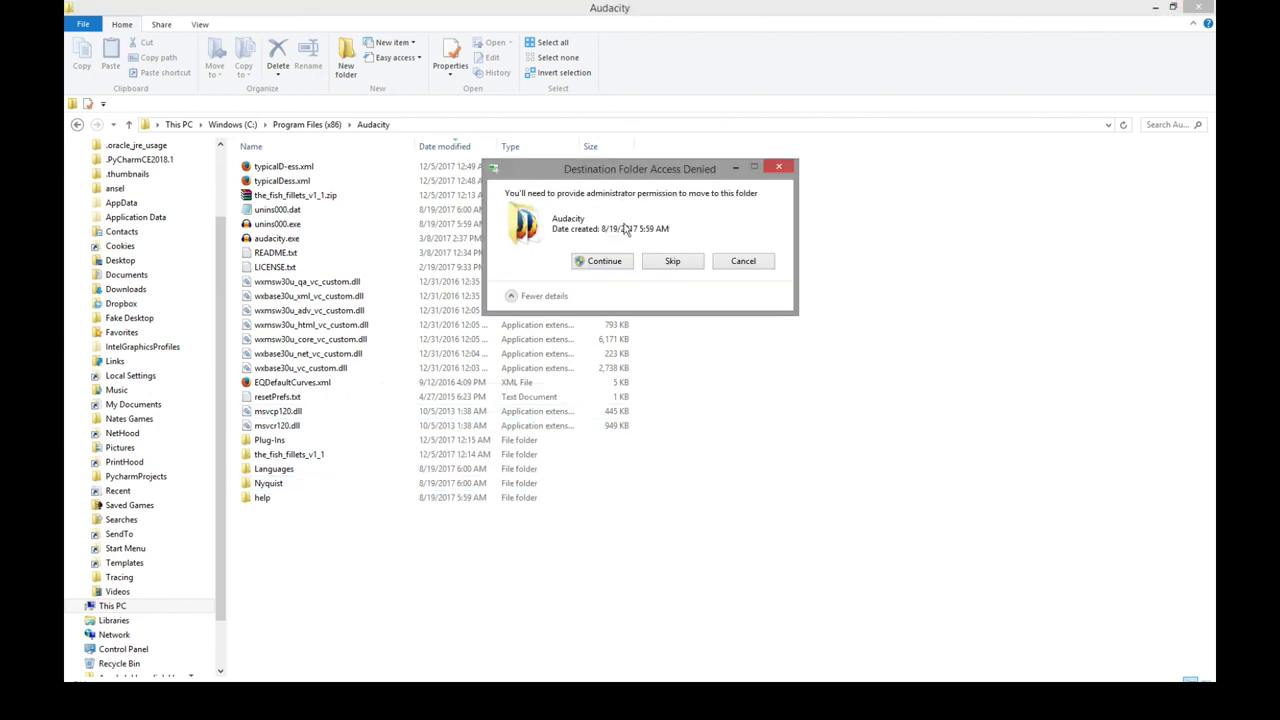
click(620, 262)
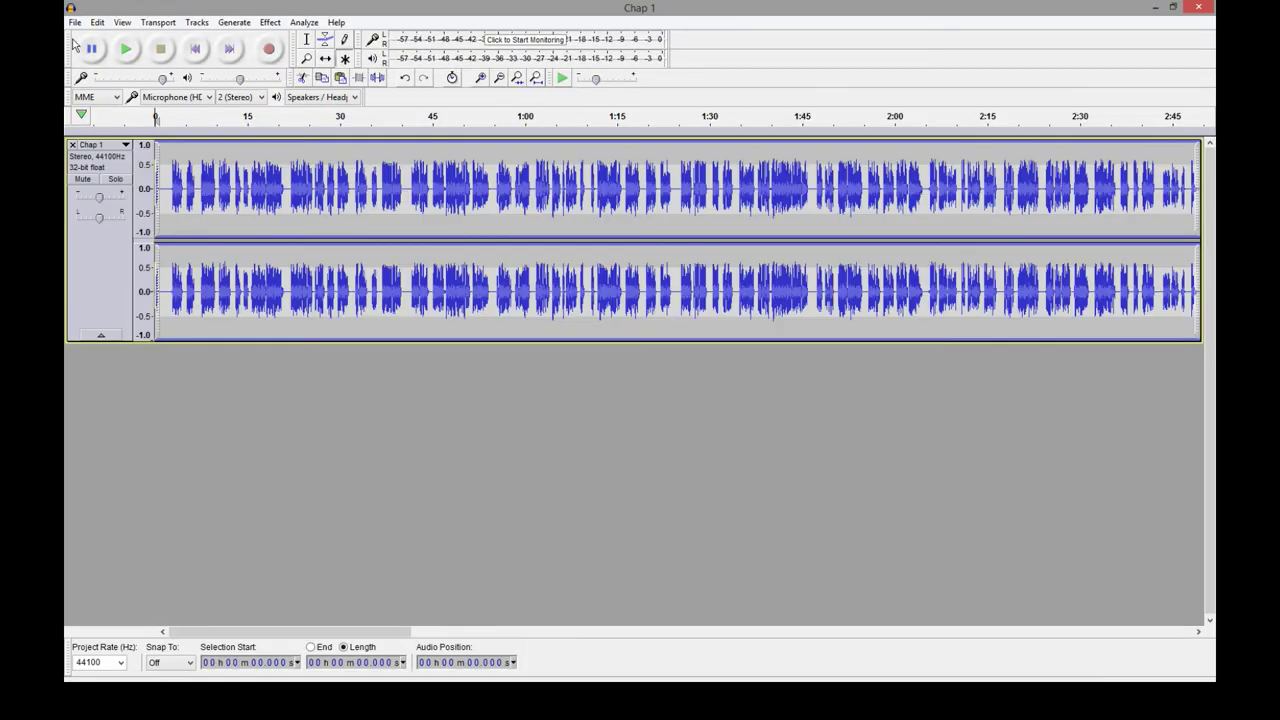
Export Chap 1 as MP3 Files and confirm the Export Multiple success message.
click(75, 22)
click(115, 205)
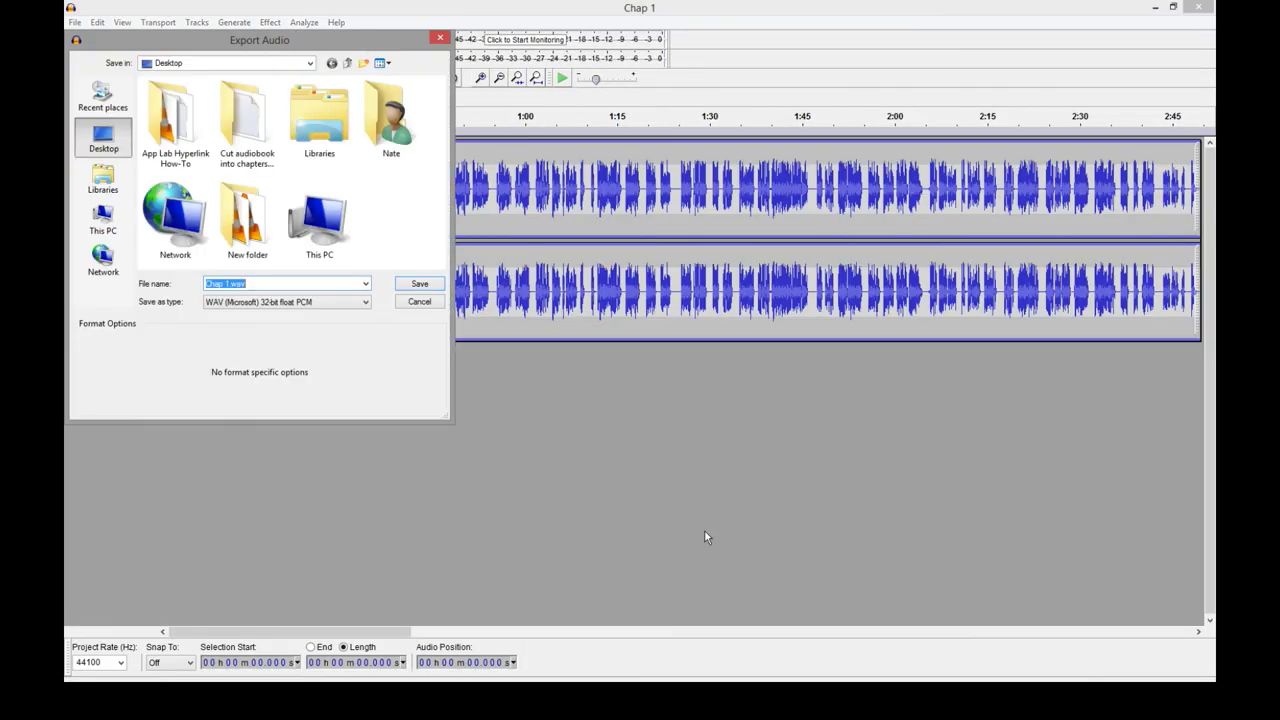
click(346, 303)
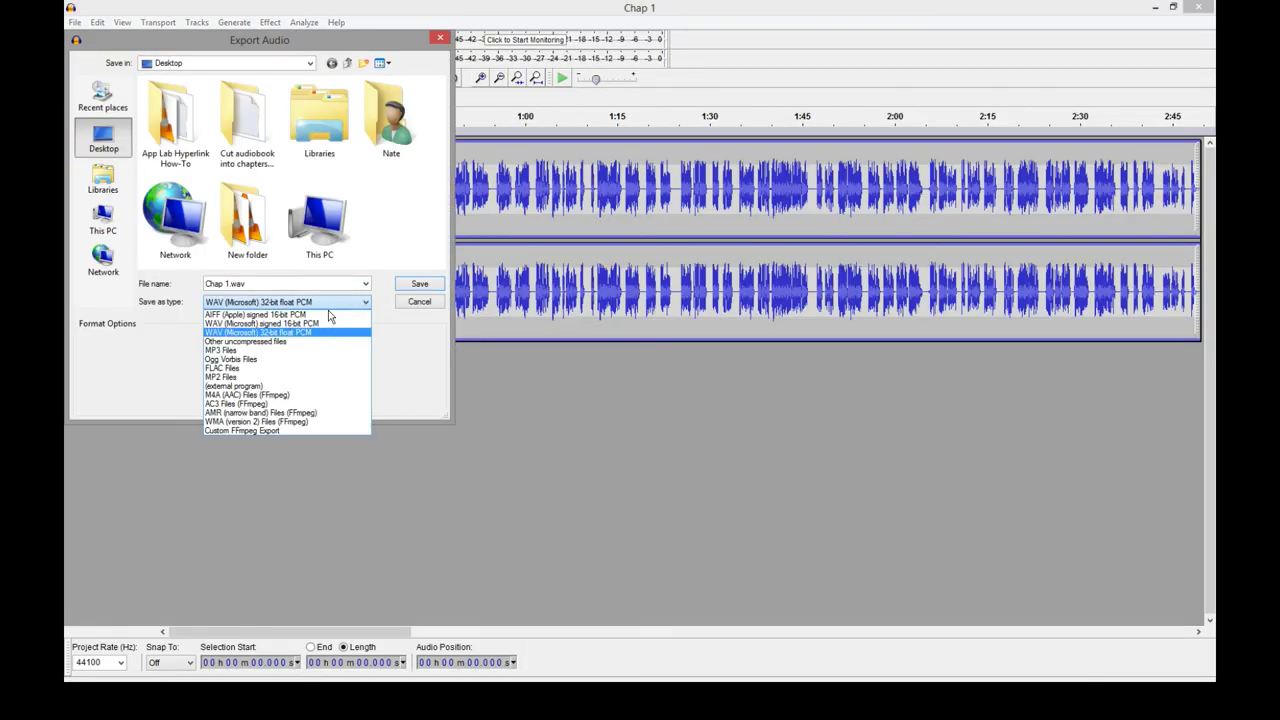
click(228, 352)
click(424, 285)
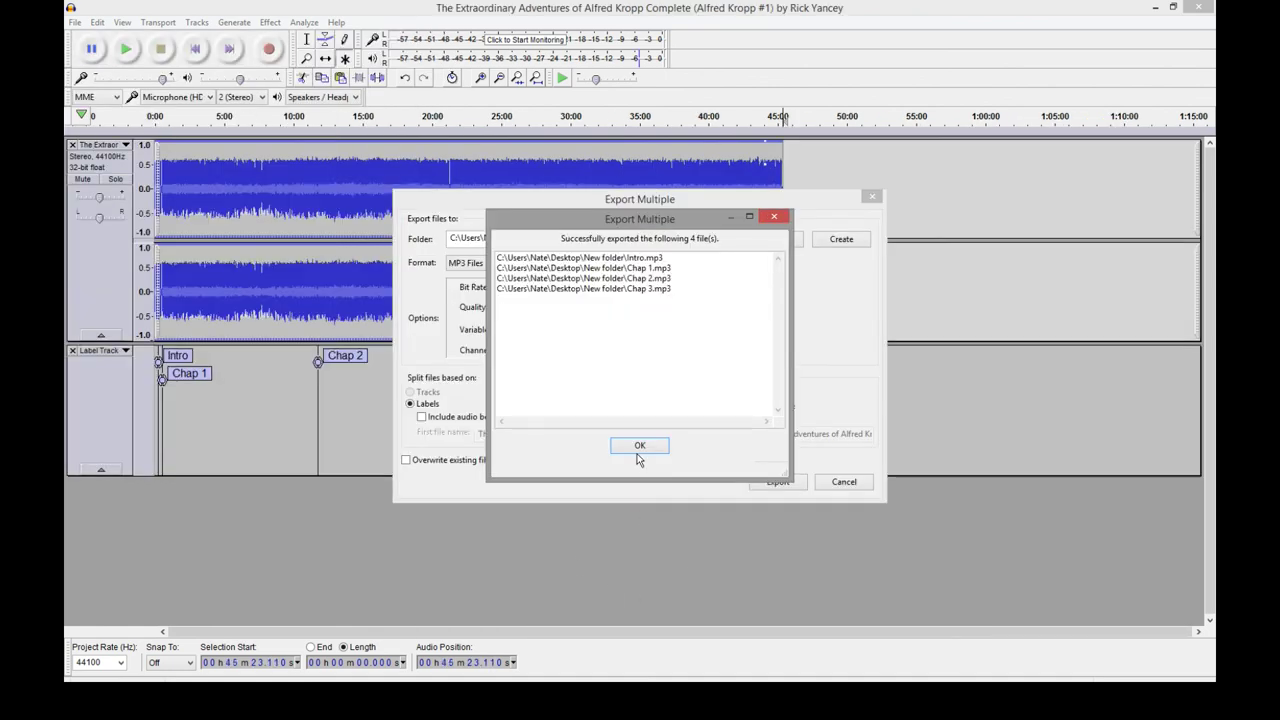
click(640, 443)
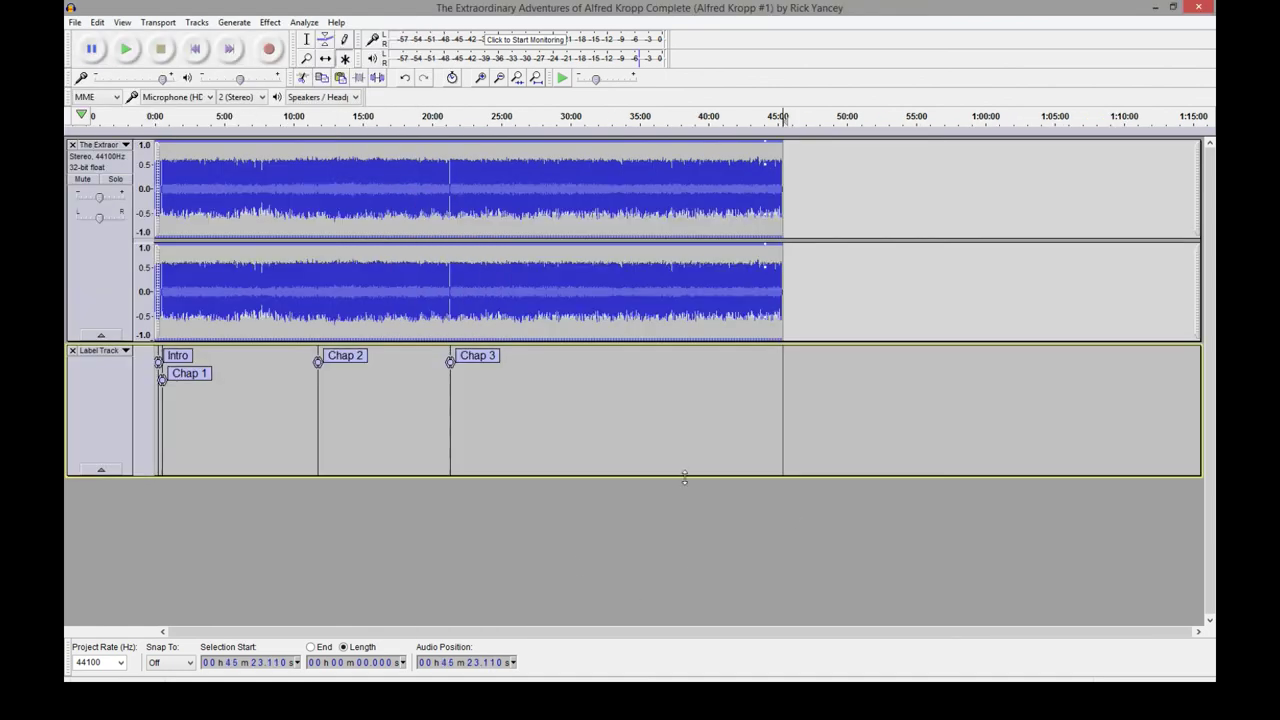
Show the desktop with Win+D and open New folder to see the exported MP3s.
key(super+d)
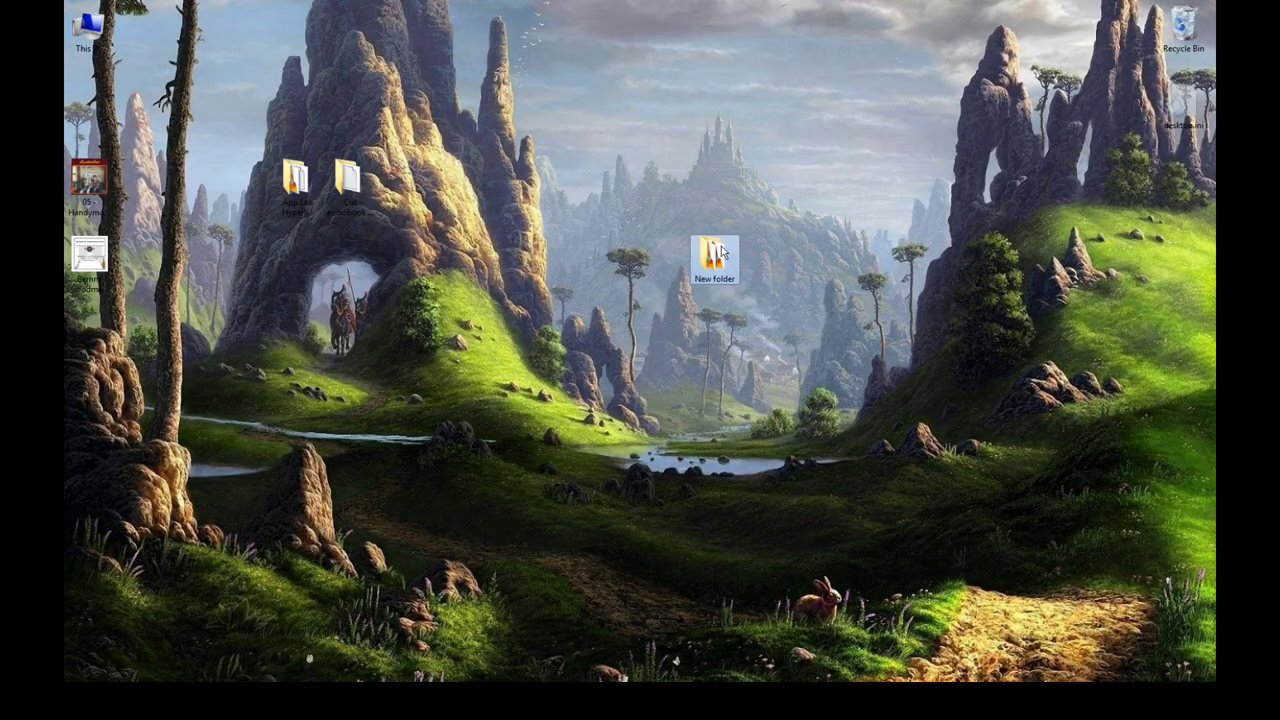
double_click(722, 254)
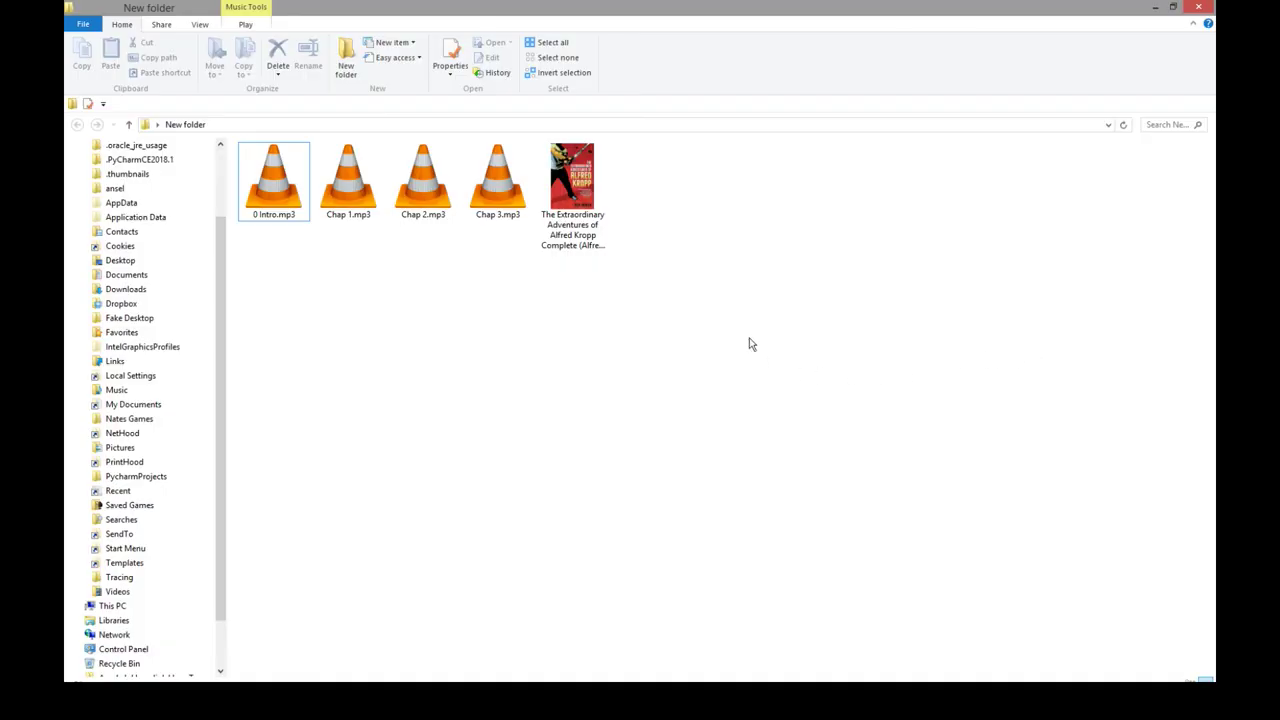